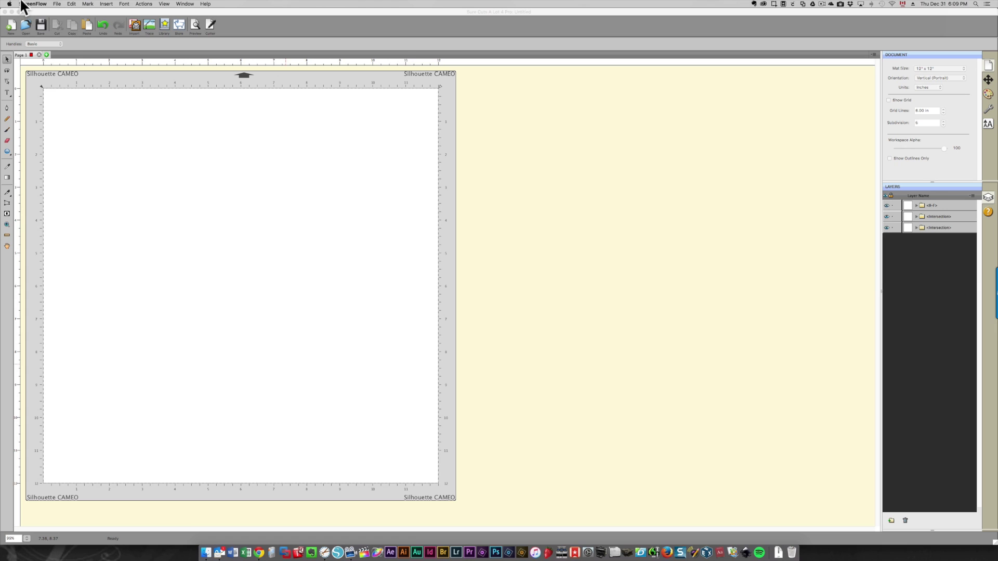
Step: Import zebra stripe.svg from the Backgrounds folder of the digital cutting files
{"action": "left_click", "coordinate": [133, 166]}
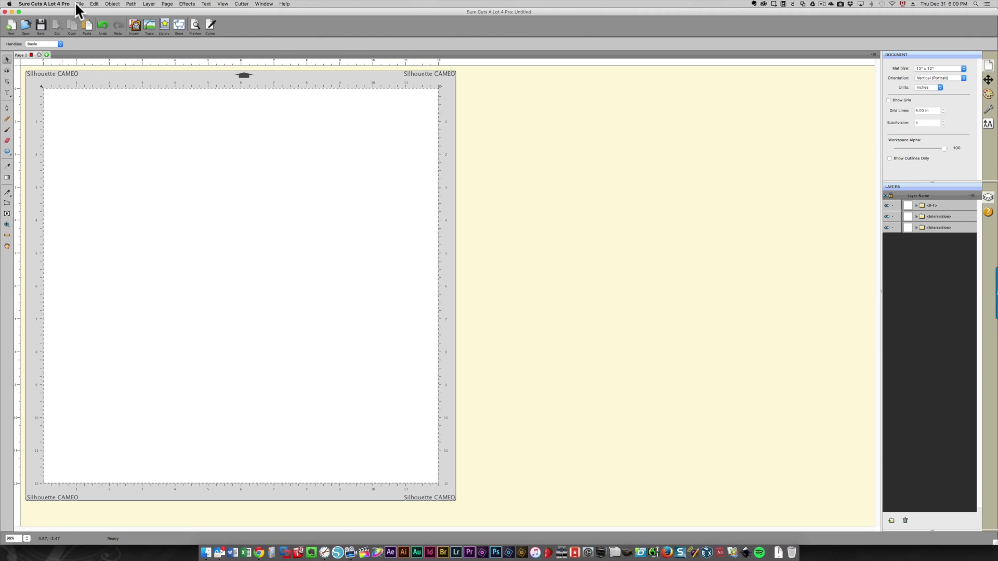
{"action": "left_click", "coordinate": [80, 5]}
{"action": "left_click", "coordinate": [92, 46]}
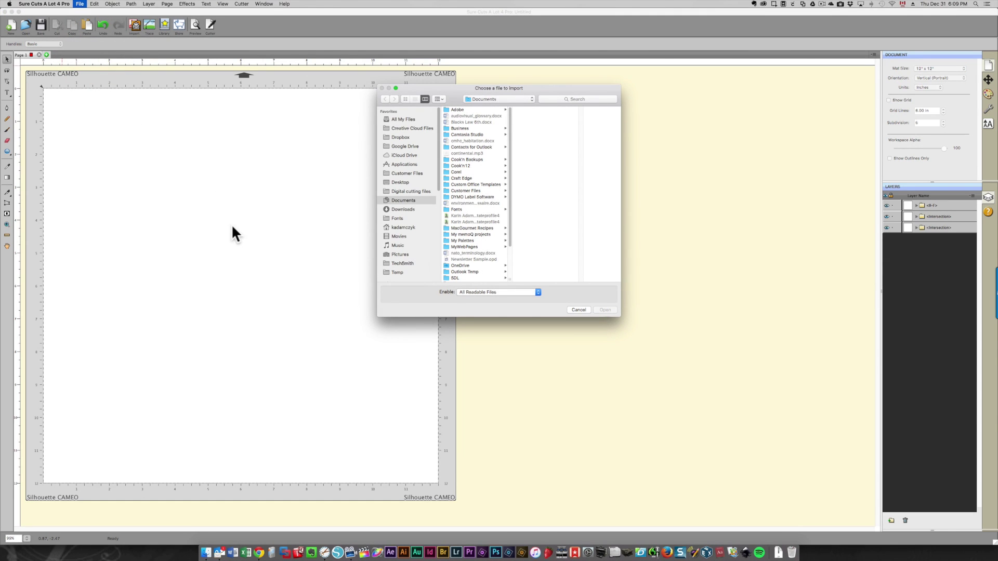
{"action": "left_click", "coordinate": [412, 191]}
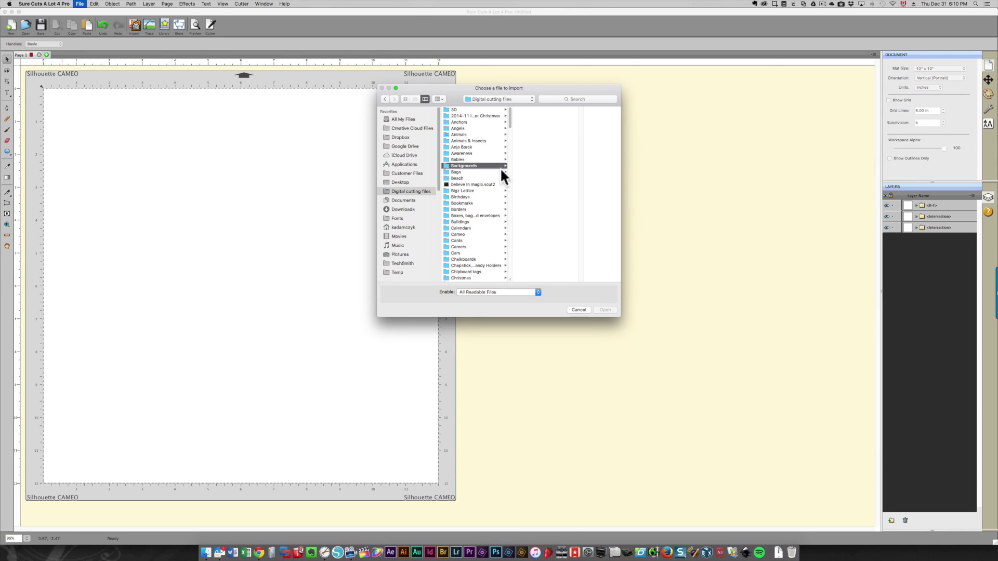
{"action": "left_click", "coordinate": [484, 166]}
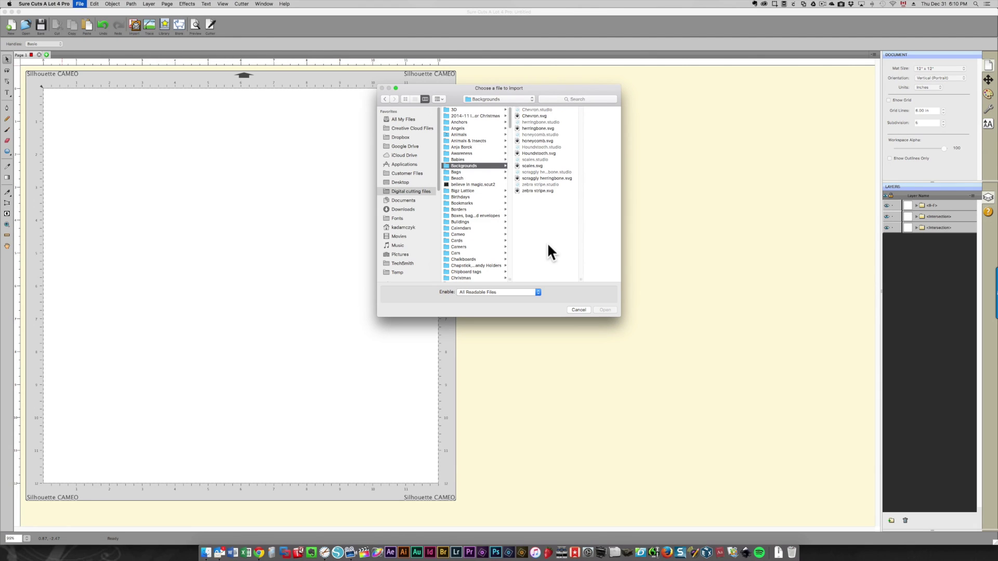
{"action": "left_click", "coordinate": [529, 191]}
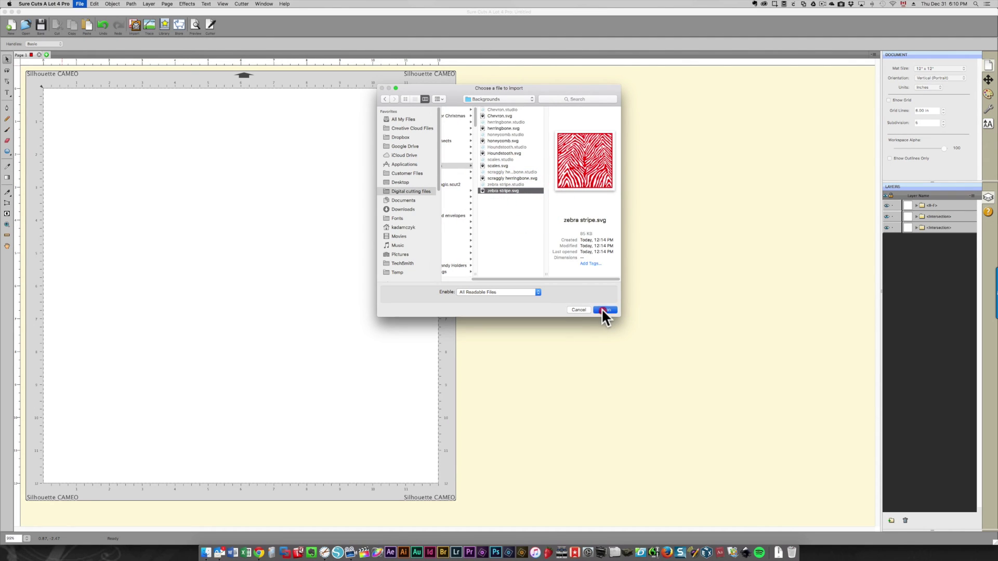
{"action": "left_click", "coordinate": [602, 310]}
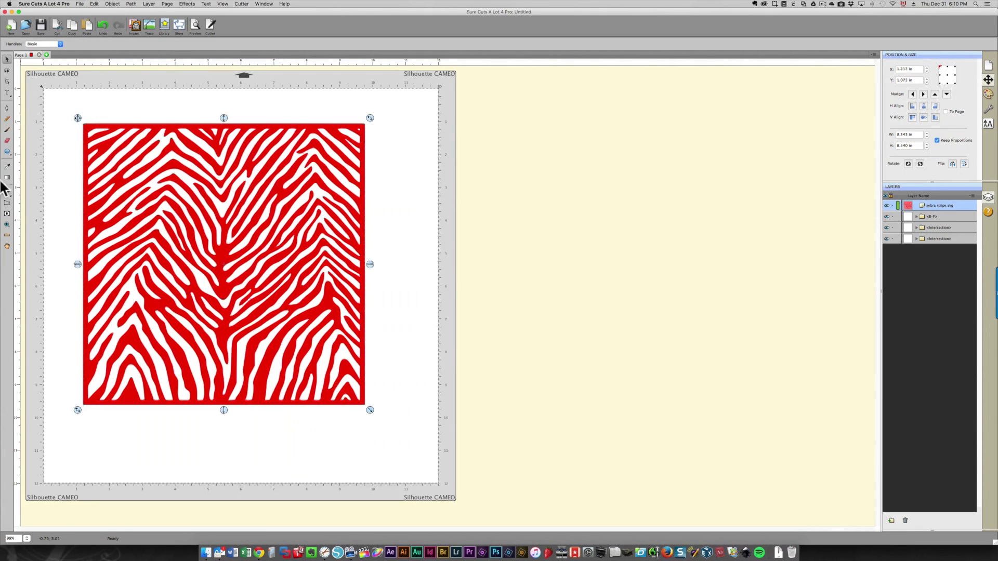
Step: Add the letter S in Arial Black beside the zebra pattern and enlarge it to about 5.35 by 6.57 in
{"action": "left_click", "coordinate": [7, 93]}
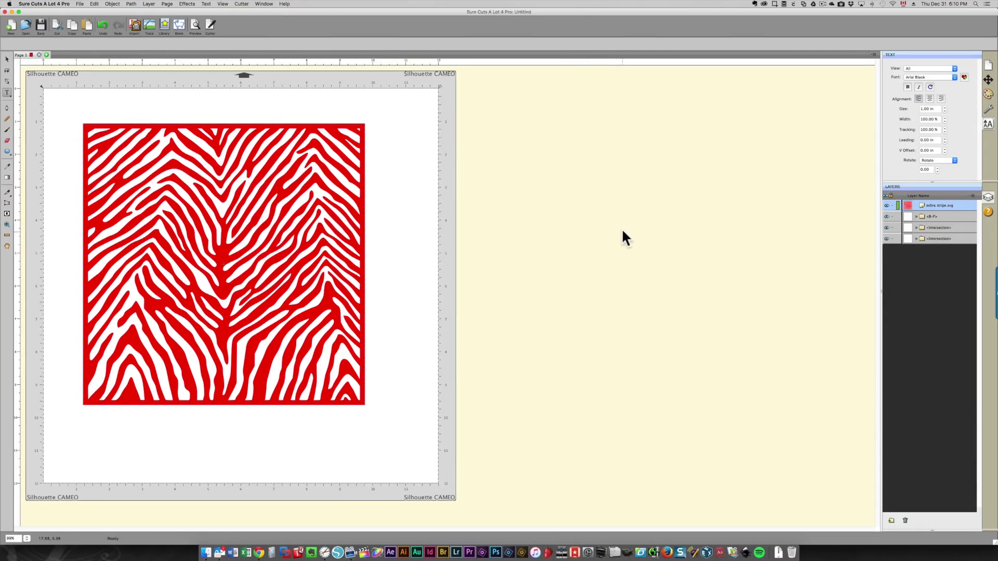
{"action": "left_click", "coordinate": [404, 237]}
{"action": "type", "text": "S"}
{"action": "key", "text": "Escape"}
{"action": "left_click_drag", "start_coordinate": [429, 238], "coordinate": [585, 432]}
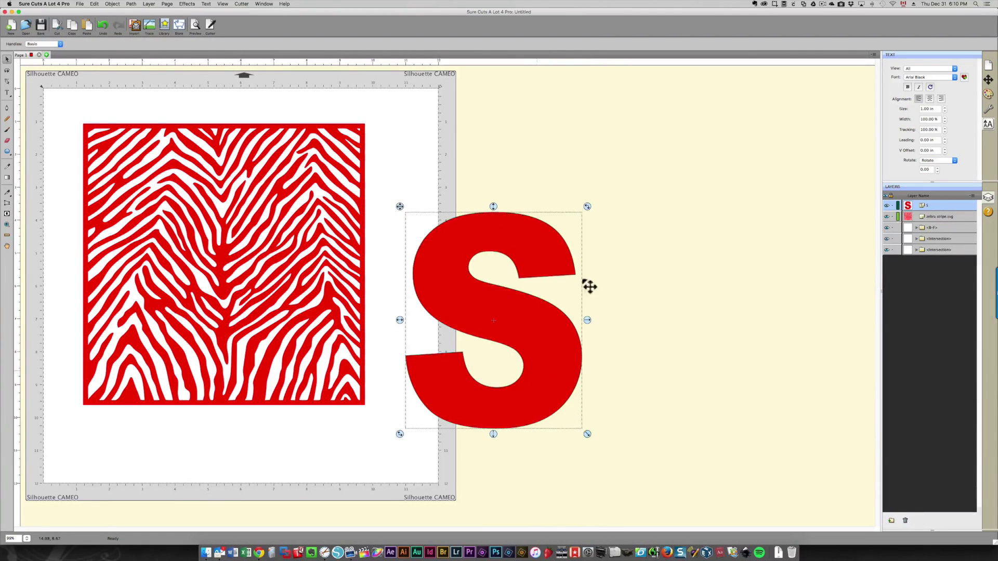
Step: Fill the letter S with a pale mint colour and position it over the middle of the zebra pattern
{"action": "left_click", "coordinate": [987, 95]}
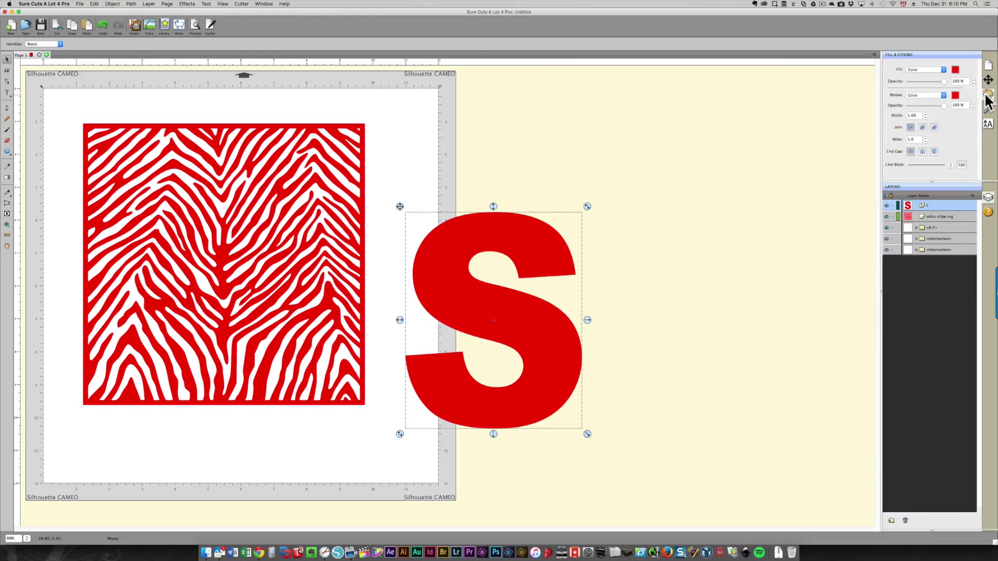
{"action": "left_click", "coordinate": [955, 69]}
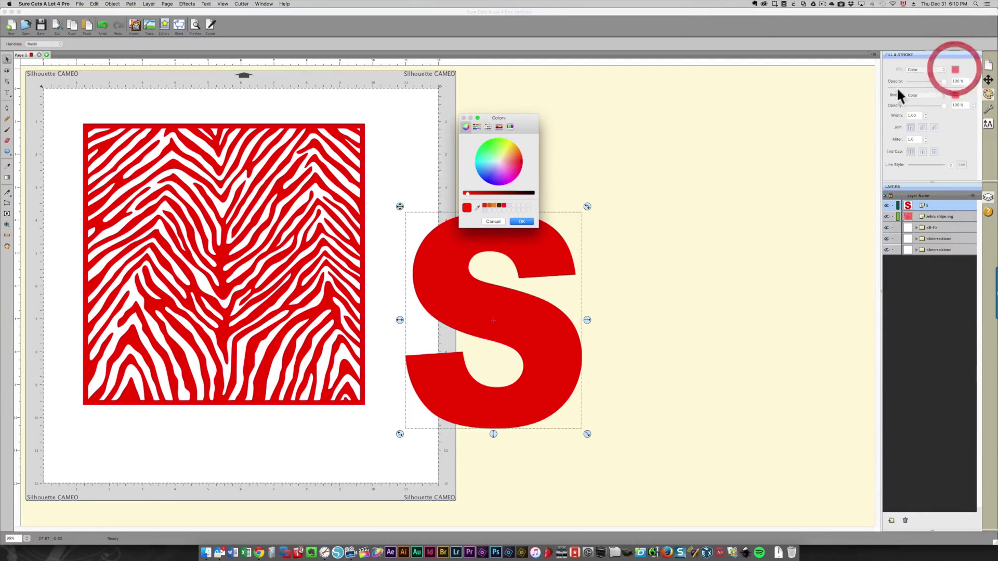
{"action": "left_click", "coordinate": [495, 161]}
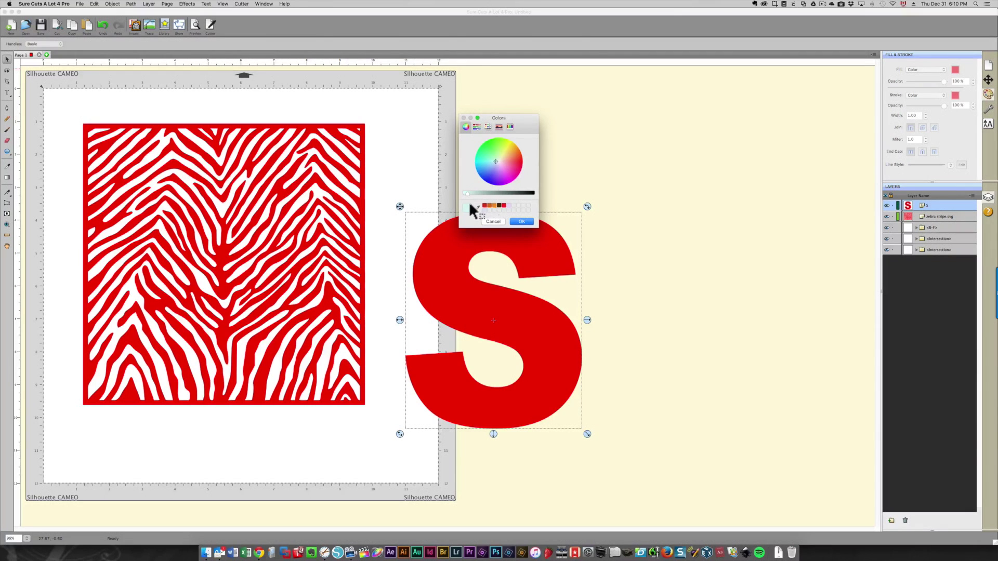
{"action": "left_click", "coordinate": [520, 220]}
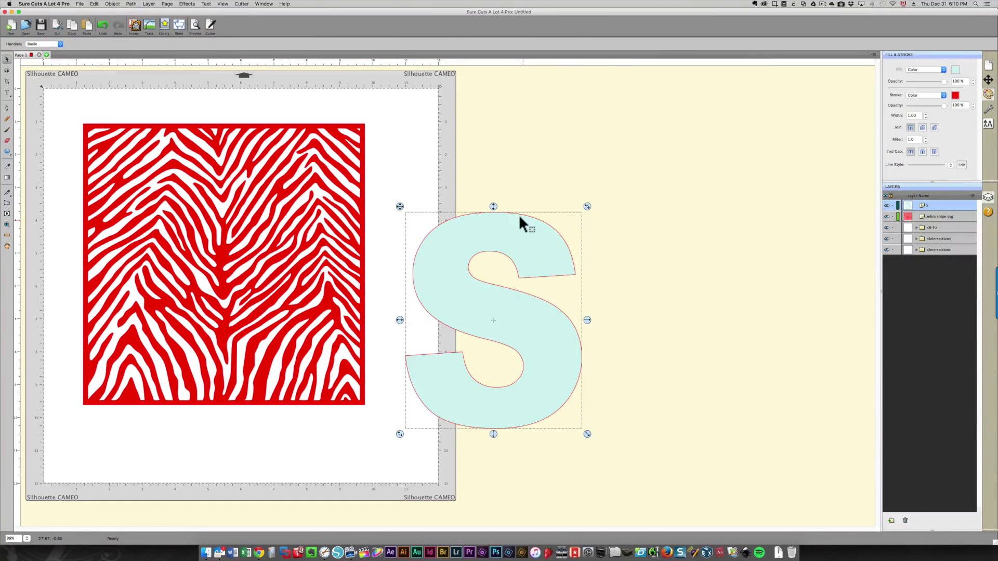
{"action": "left_click_drag", "start_coordinate": [549, 341], "coordinate": [278, 282]}
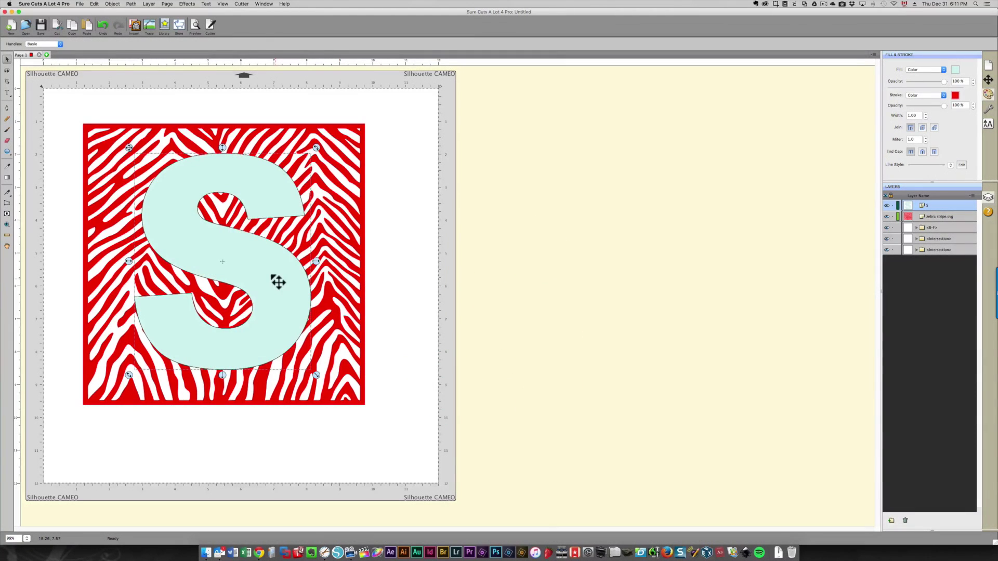
{"action": "left_click", "coordinate": [427, 247]}
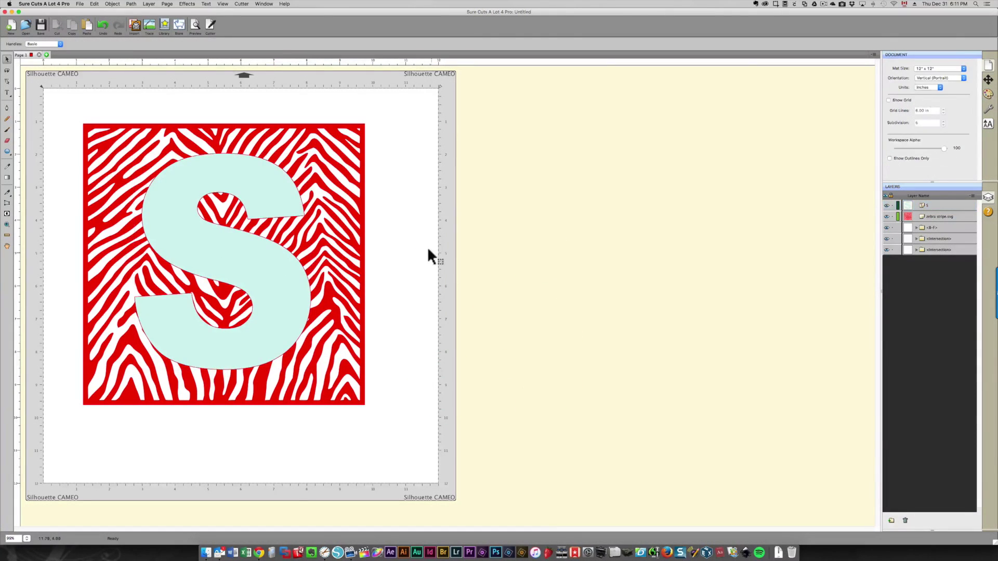
Step: Add an inset shadow layer of 0.150 in to the letter S
{"action": "left_click", "coordinate": [250, 270]}
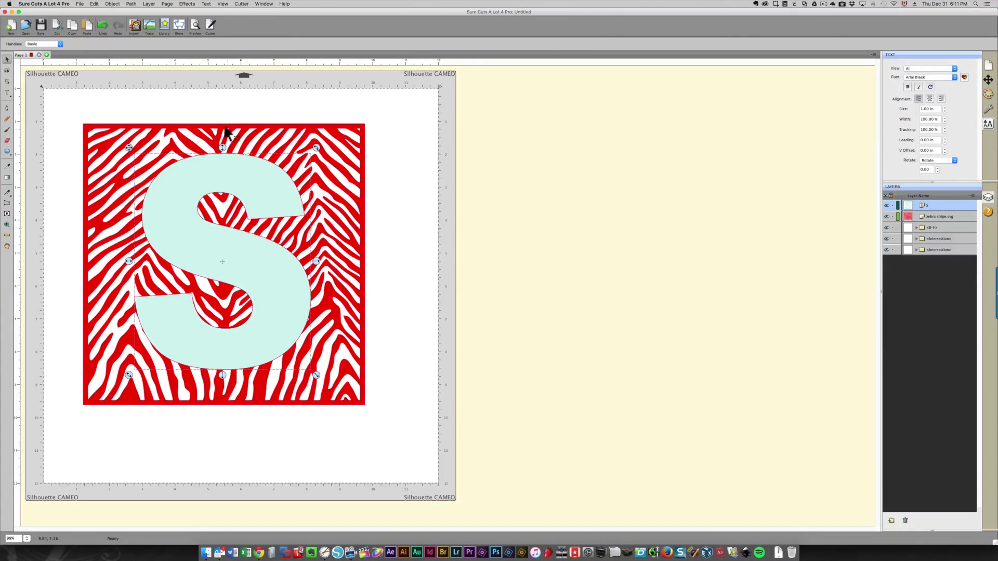
{"action": "right_click", "coordinate": [241, 179]}
{"action": "mouse_move", "coordinate": [243, 183]}
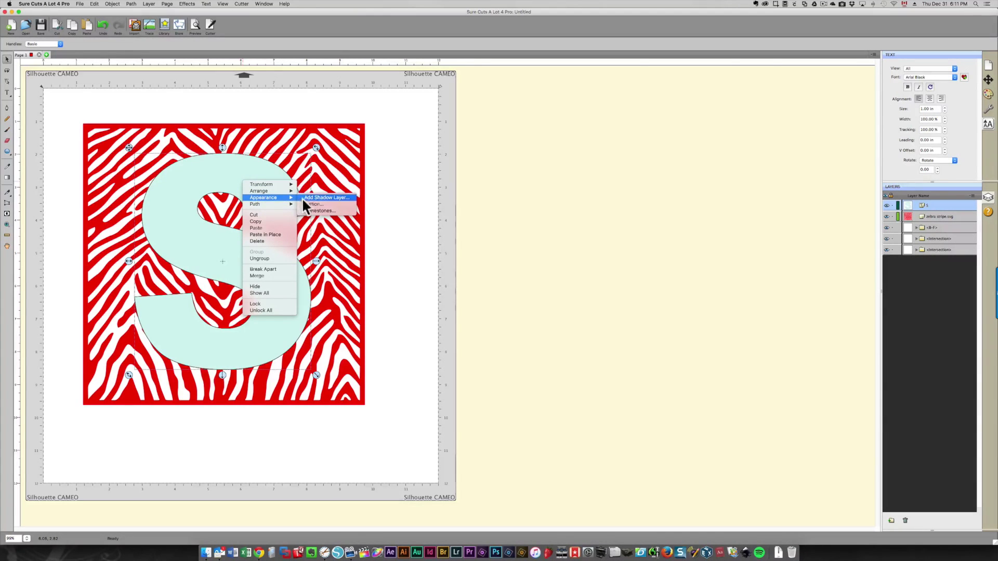
{"action": "left_click", "coordinate": [320, 197]}
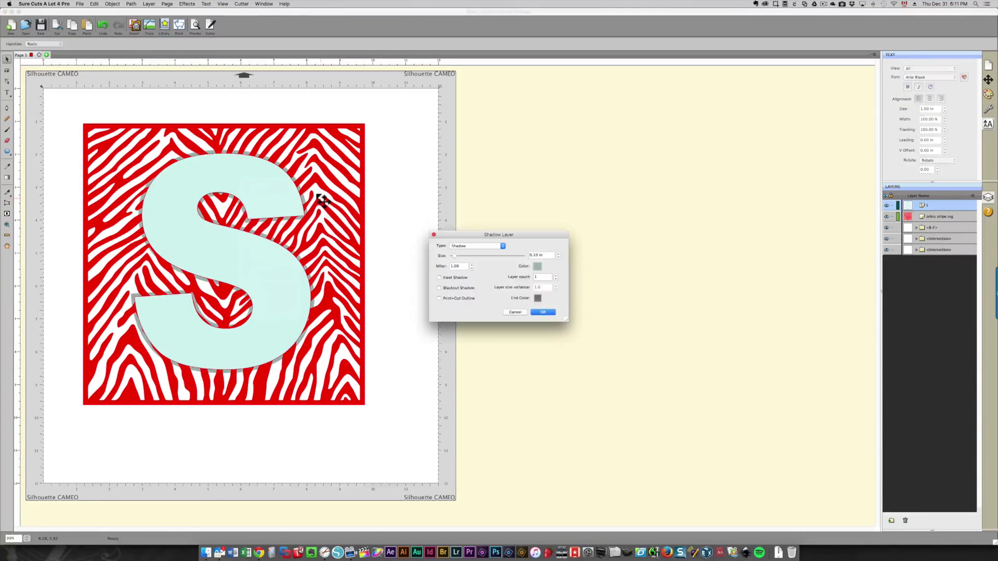
{"action": "left_click", "coordinate": [438, 276]}
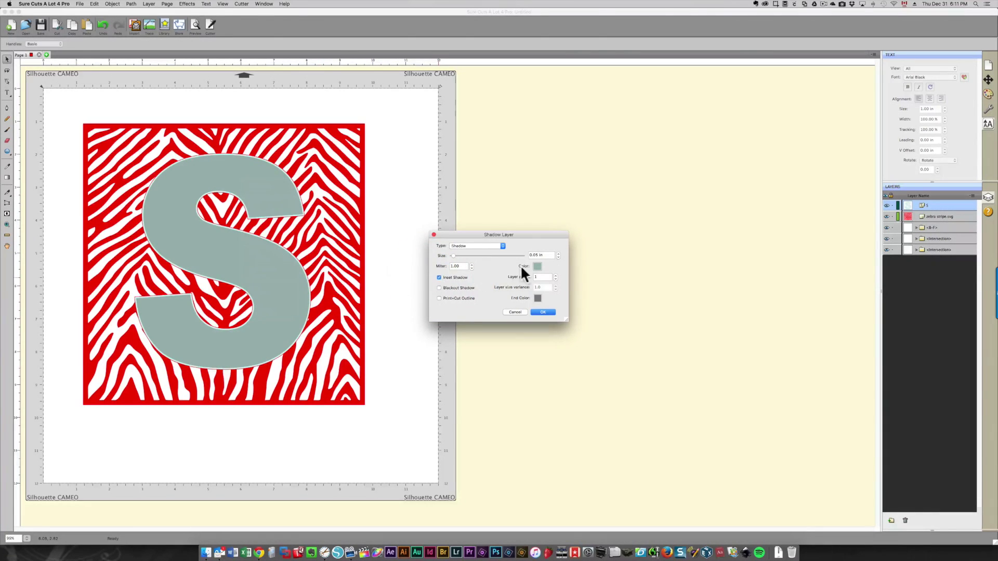
{"action": "left_click", "coordinate": [558, 254]}
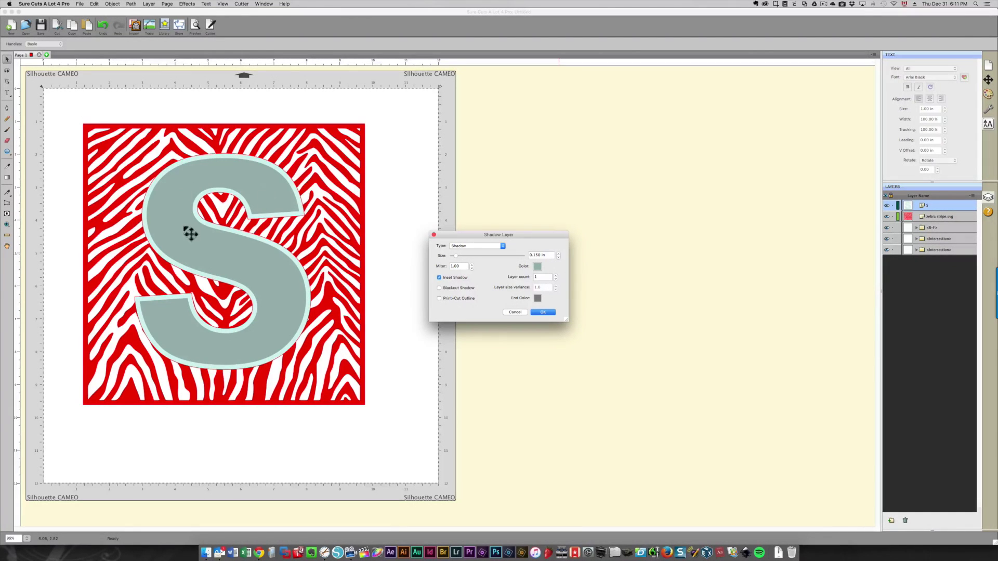
{"action": "left_click", "coordinate": [539, 312]}
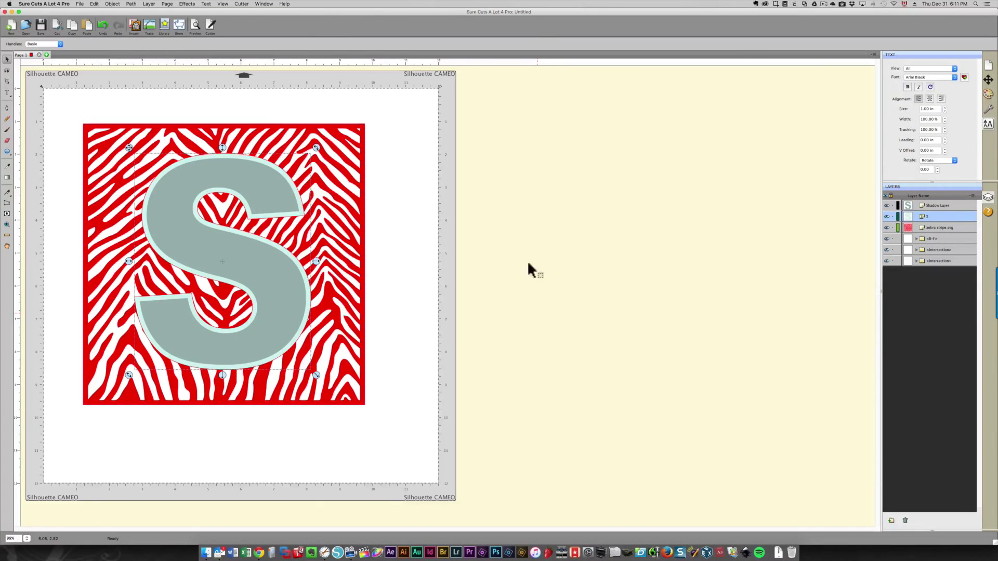
{"action": "left_click", "coordinate": [55, 96]}
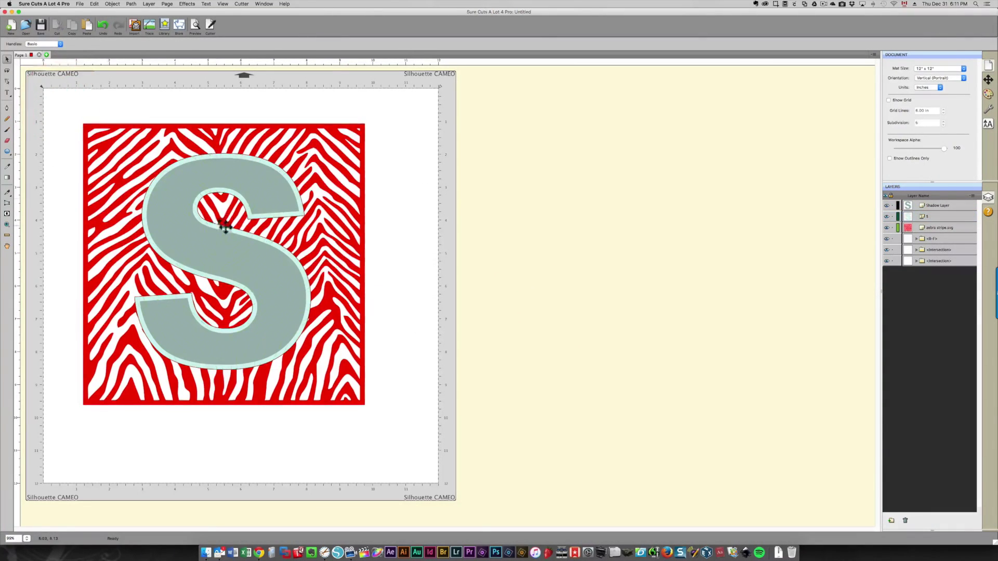
Step: Intersect the inset shadow layer of the S with the zebra pattern
{"action": "left_click", "coordinate": [201, 185]}
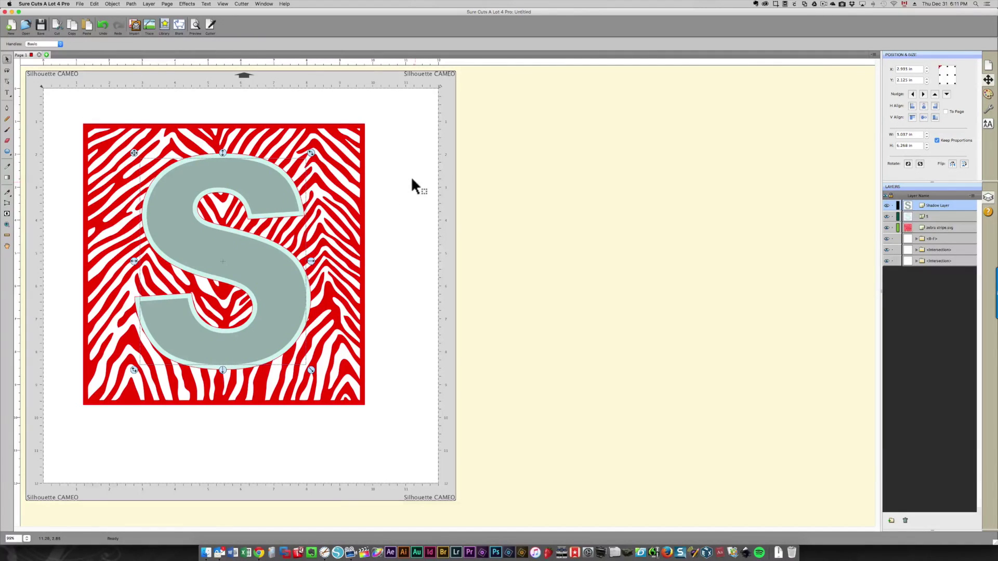
{"action": "left_click", "coordinate": [404, 190]}
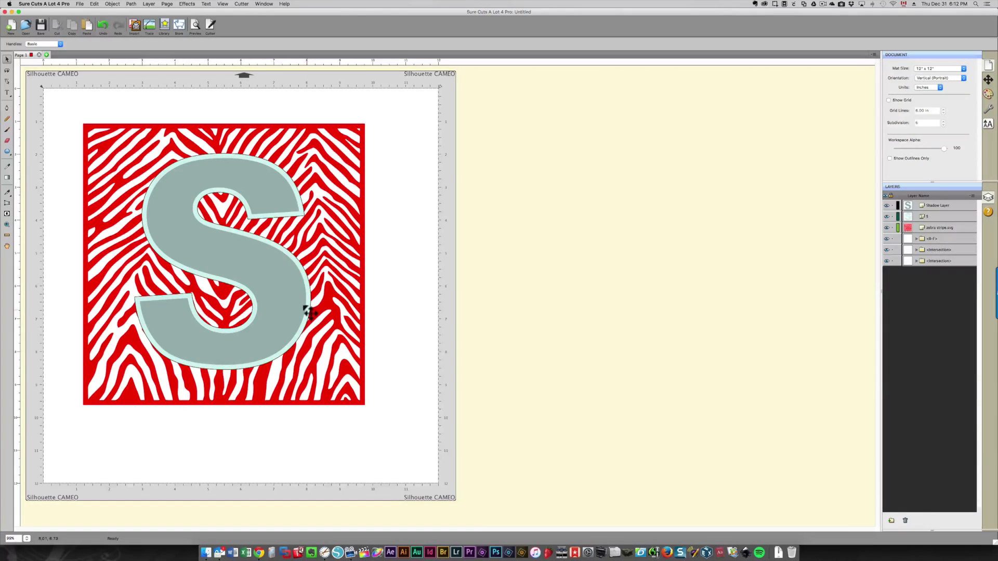
{"action": "left_click", "coordinate": [289, 296]}
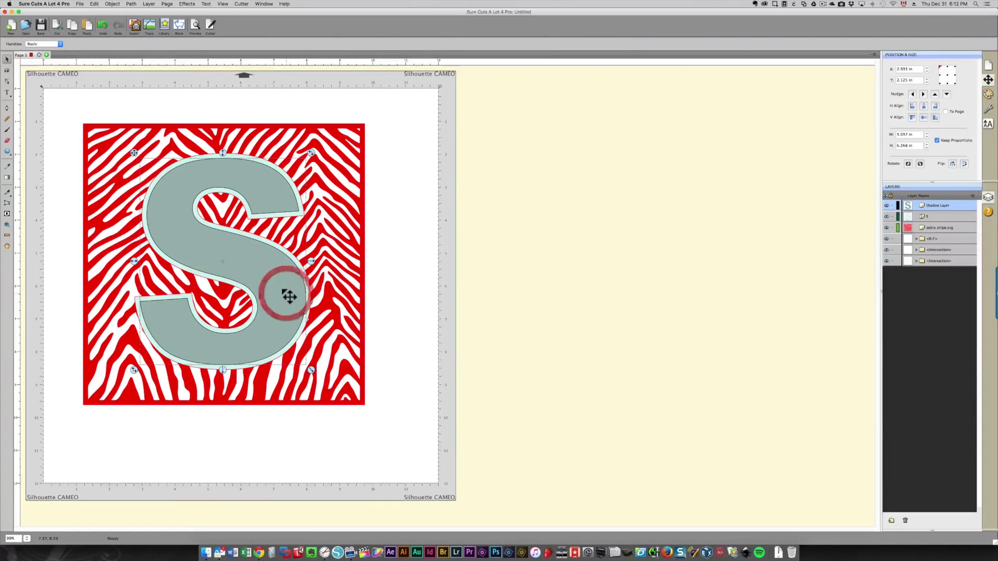
{"action": "left_click", "coordinate": [353, 214], "text": "shift"}
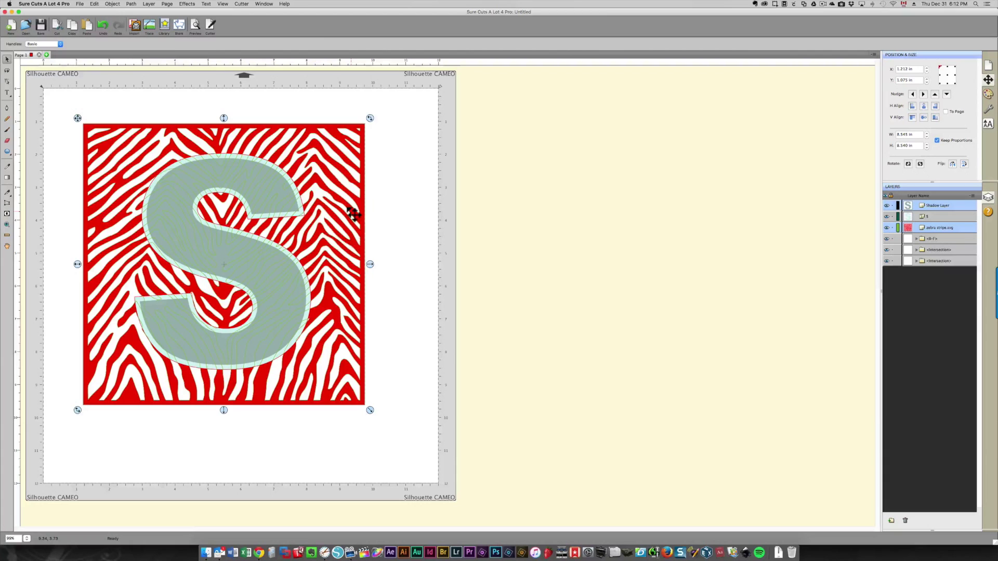
{"action": "left_click", "coordinate": [129, 4]}
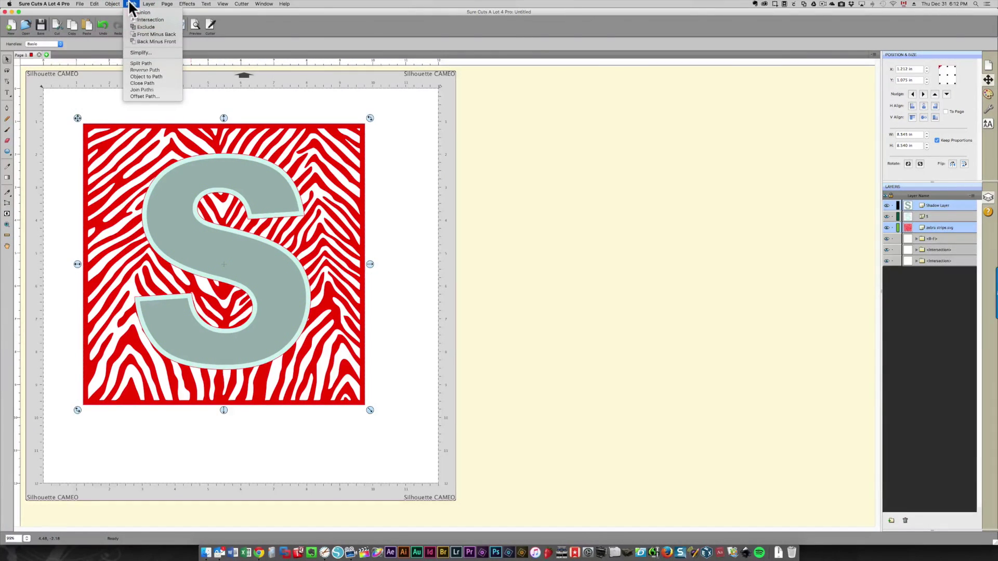
{"action": "left_click", "coordinate": [150, 20]}
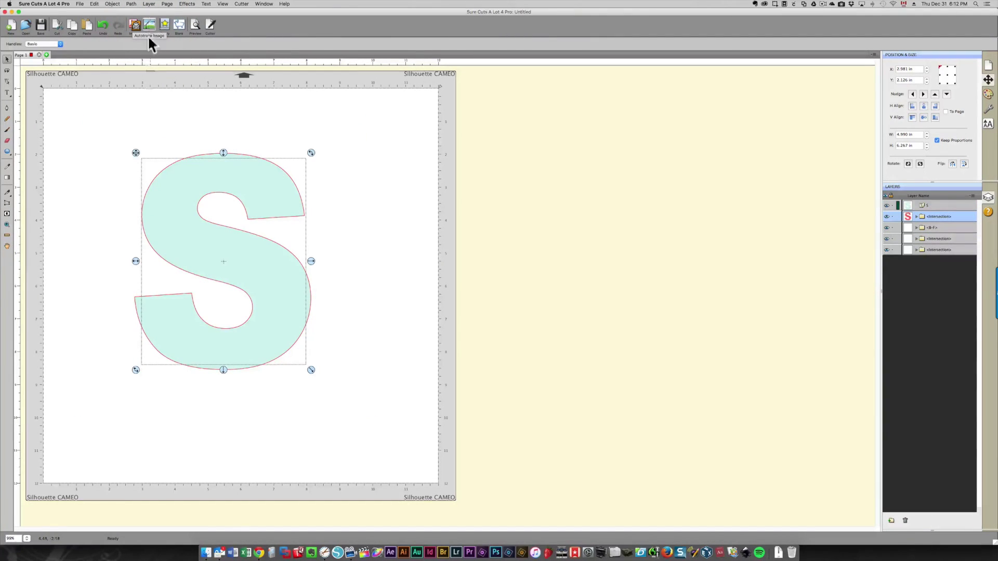
Step: Merge the letter S with the zebra intersection and move the merged letter about 2 in to the right
{"action": "left_click", "coordinate": [64, 111]}
{"action": "left_click_drag", "start_coordinate": [63, 111], "coordinate": [398, 410]}
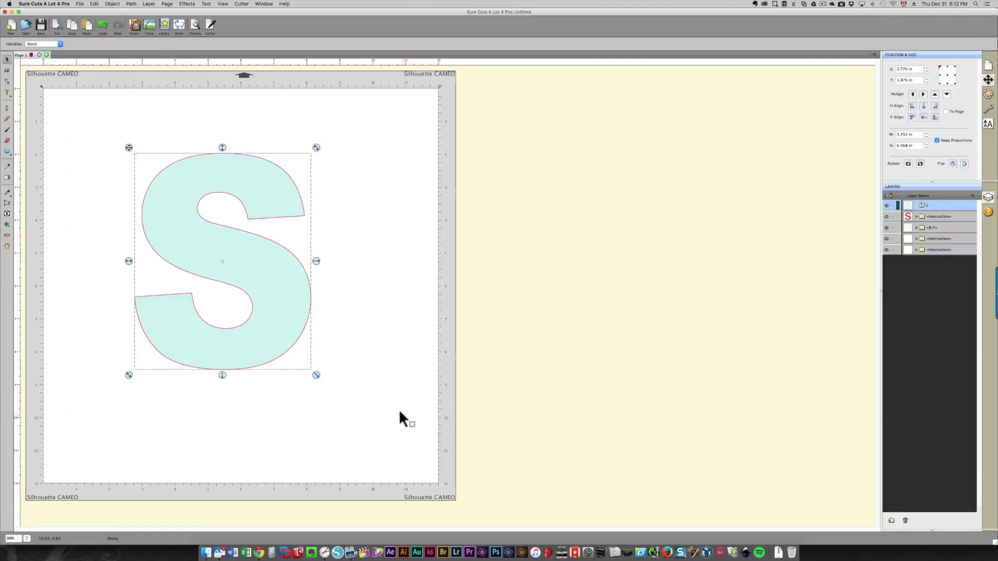
{"action": "right_click", "coordinate": [170, 237]}
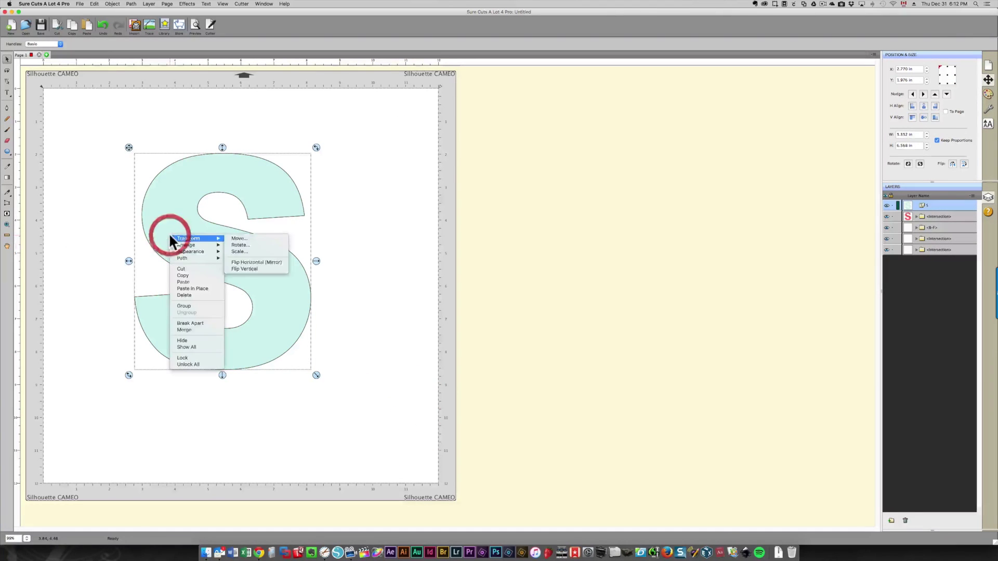
{"action": "left_click", "coordinate": [197, 329]}
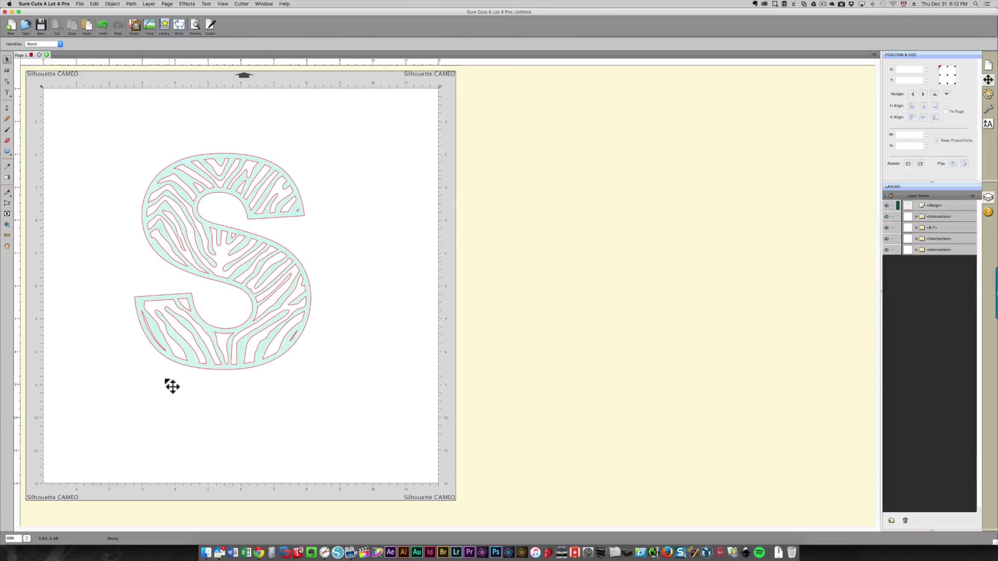
{"action": "left_click", "coordinate": [259, 360]}
{"action": "left_click_drag", "start_coordinate": [261, 364], "coordinate": [328, 354]}
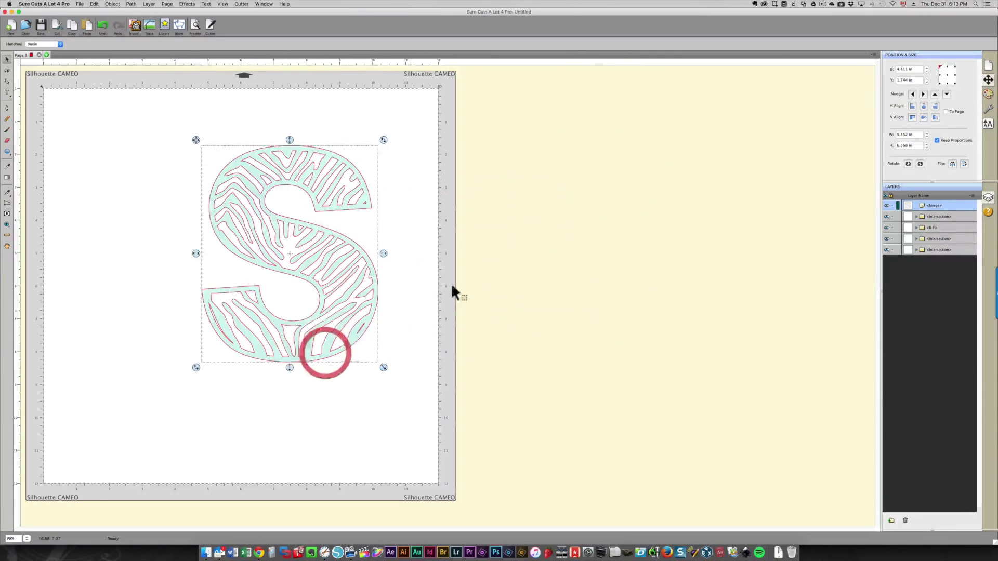
Step: Change the fill colour of the merged zebra letter to black
{"action": "left_click", "coordinate": [989, 95]}
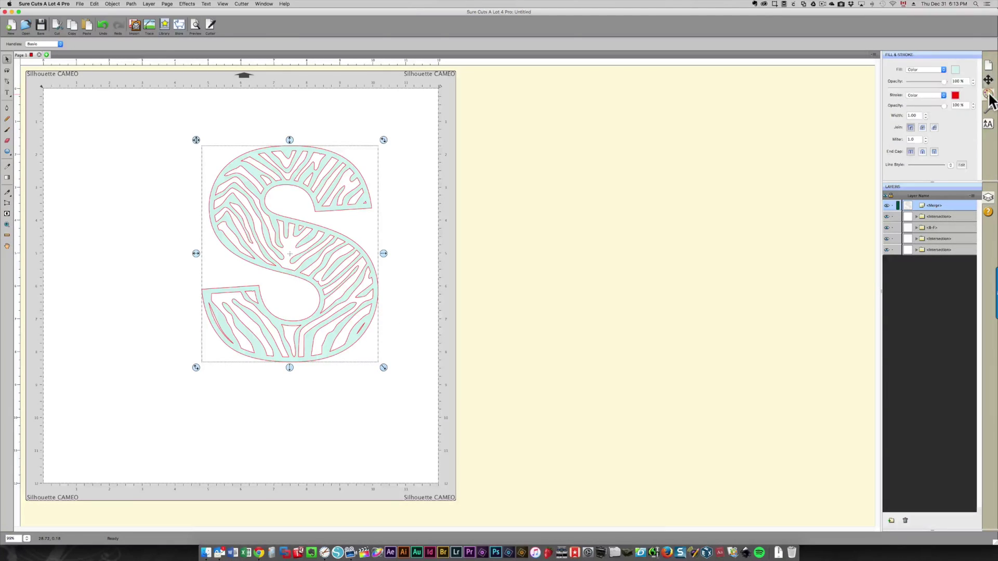
{"action": "left_click", "coordinate": [955, 70]}
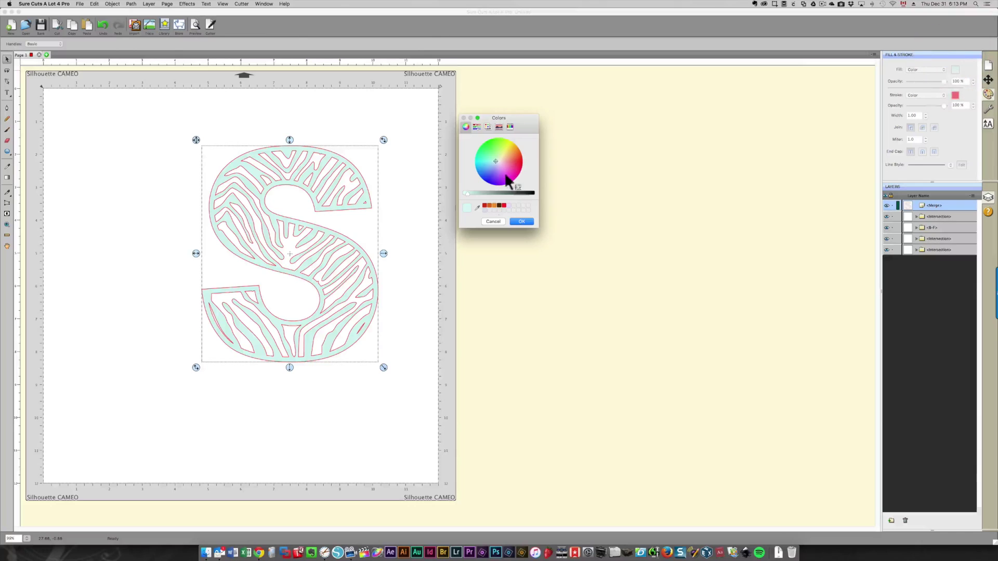
{"action": "left_click", "coordinate": [524, 193]}
{"action": "left_click", "coordinate": [521, 222]}
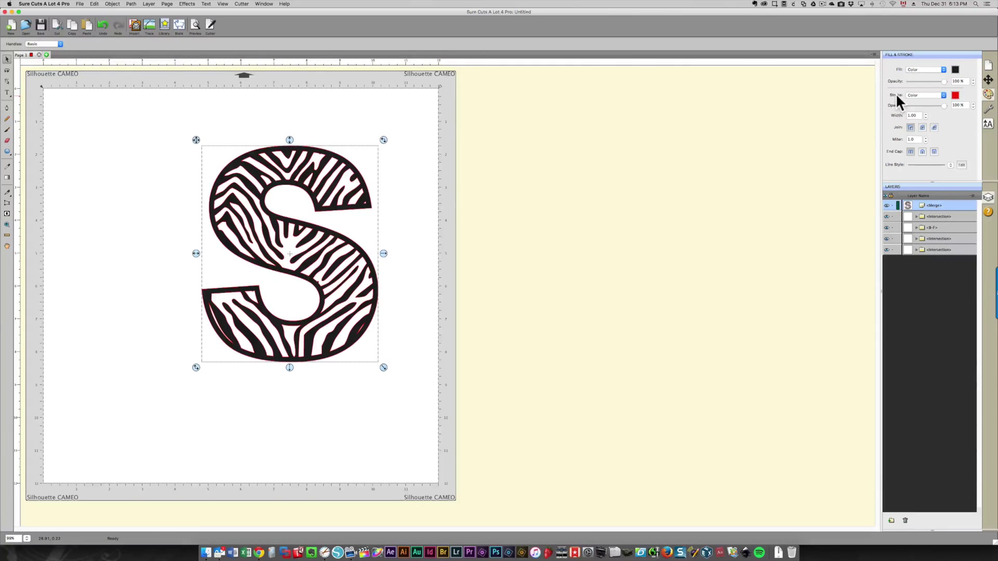
Step: Set the stroke colour of the merged zebra letter S to black
{"action": "left_click", "coordinate": [955, 96]}
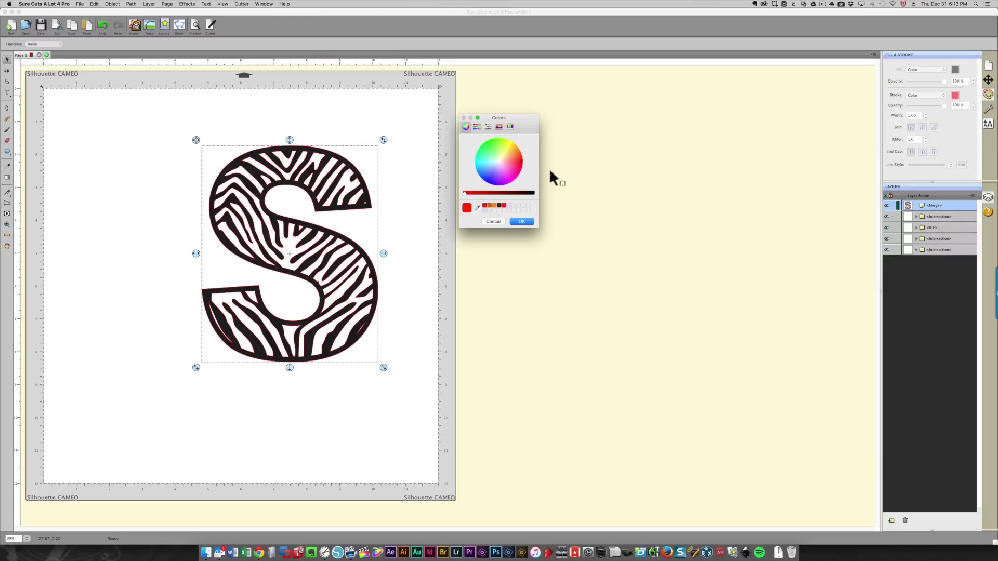
{"action": "left_click", "coordinate": [531, 193]}
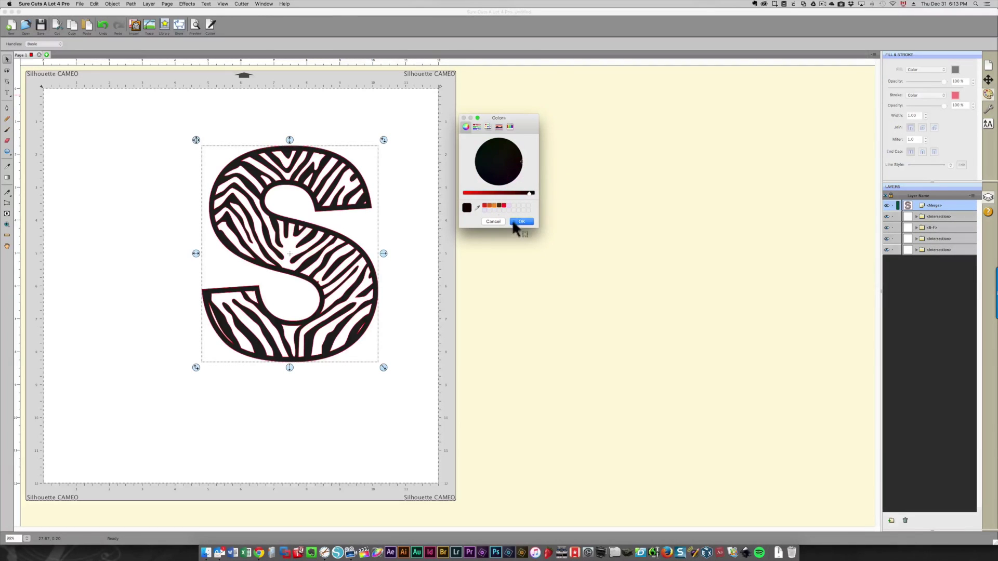
{"action": "left_click", "coordinate": [513, 220]}
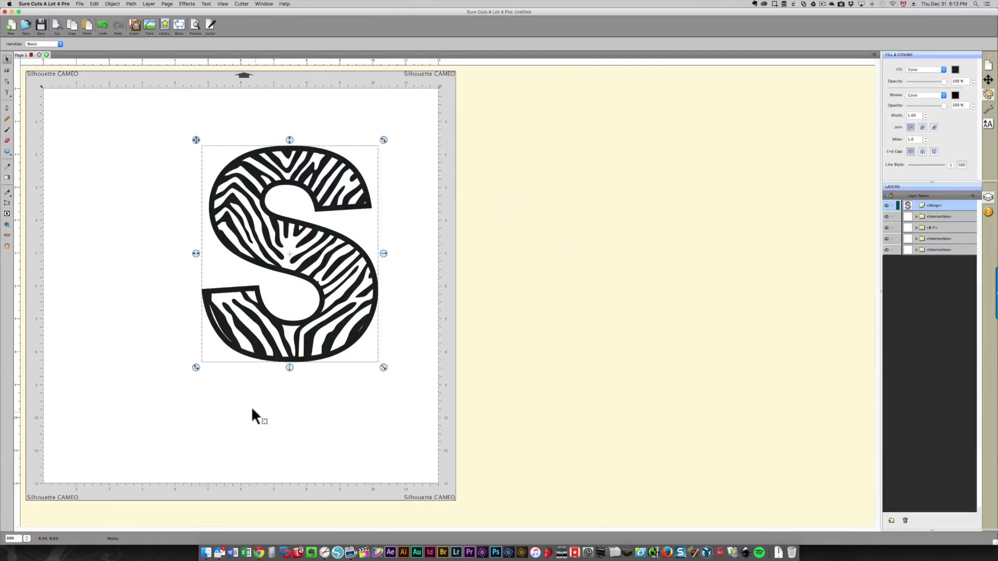
Step: Delete the finished zebra letter S from the mat
{"action": "left_click", "coordinate": [254, 349]}
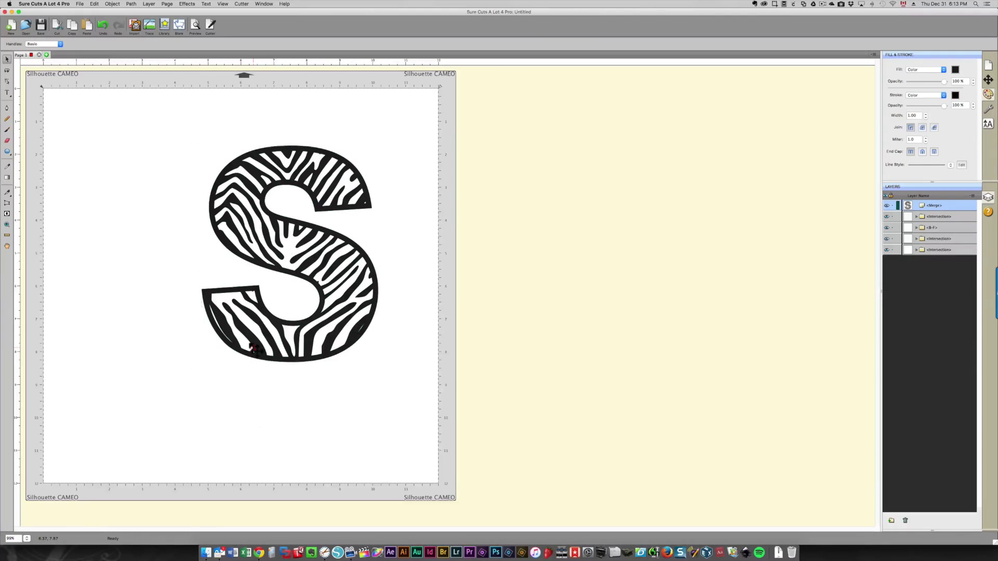
{"action": "key", "text": "Delete"}
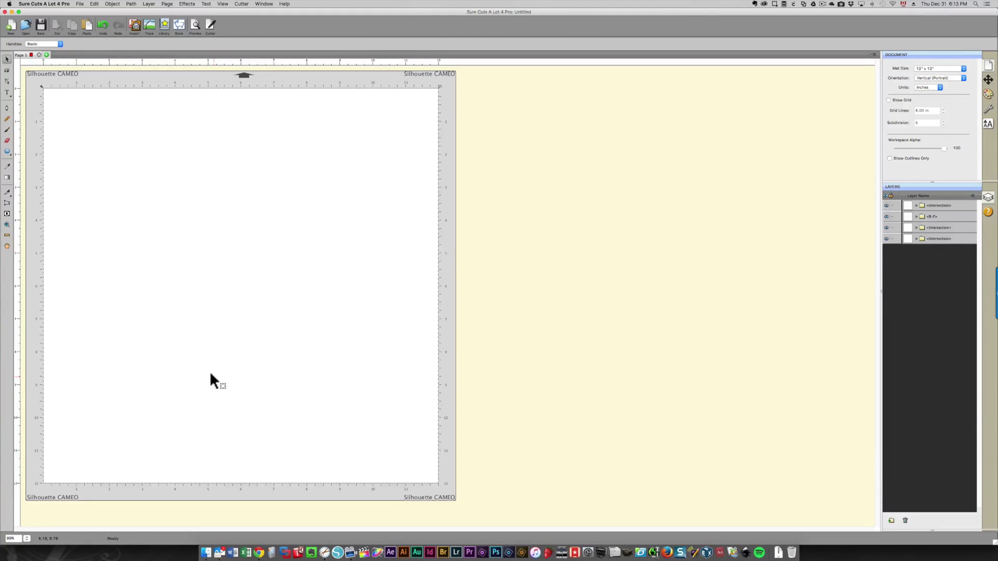
Step: Import Chevron.svg from the Backgrounds folder of Digital cutting files and move the pattern fully inside the mat area
{"action": "left_click", "coordinate": [79, 4]}
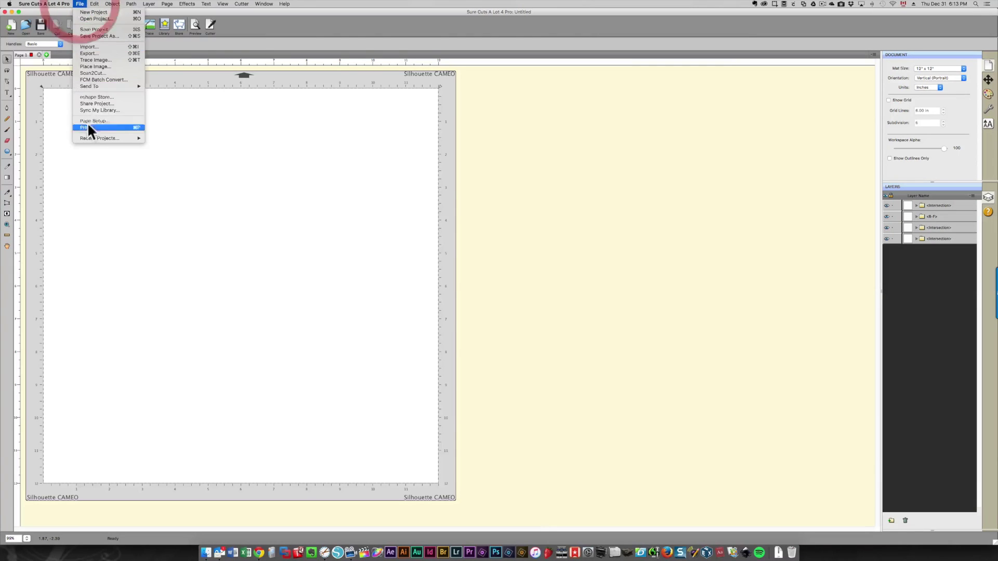
{"action": "left_click", "coordinate": [104, 46]}
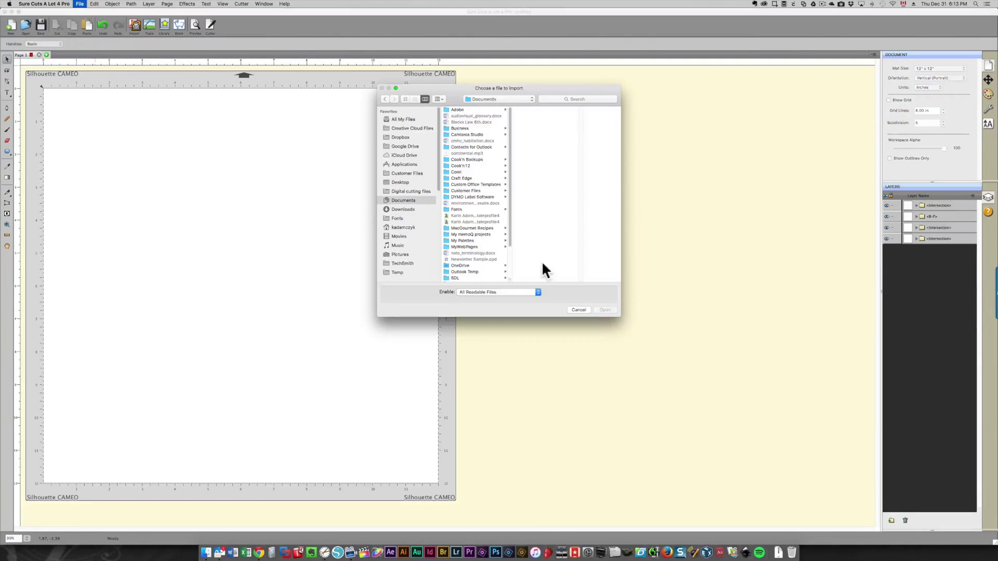
{"action": "left_click", "coordinate": [406, 192]}
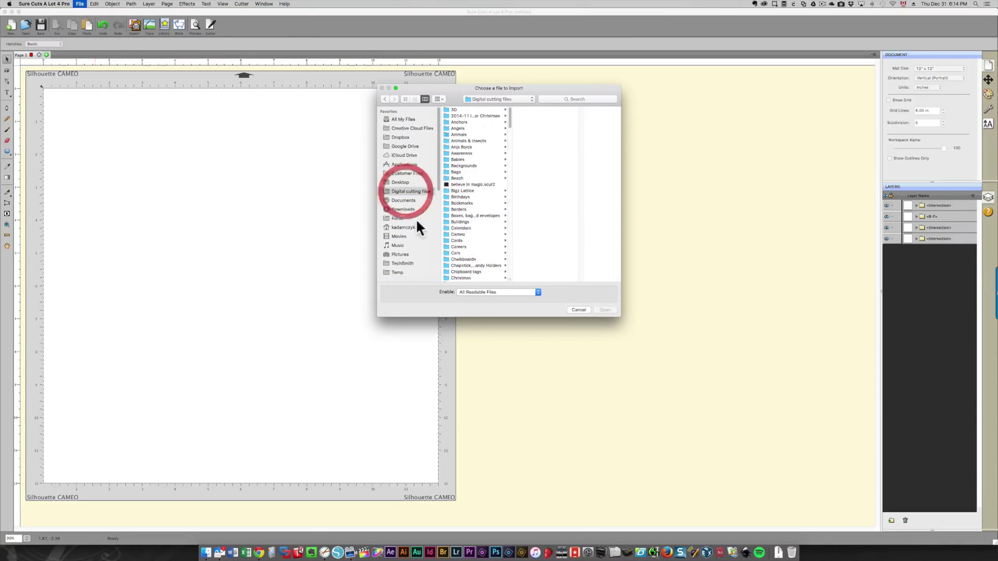
{"action": "left_click", "coordinate": [465, 166]}
{"action": "left_click", "coordinate": [535, 116]}
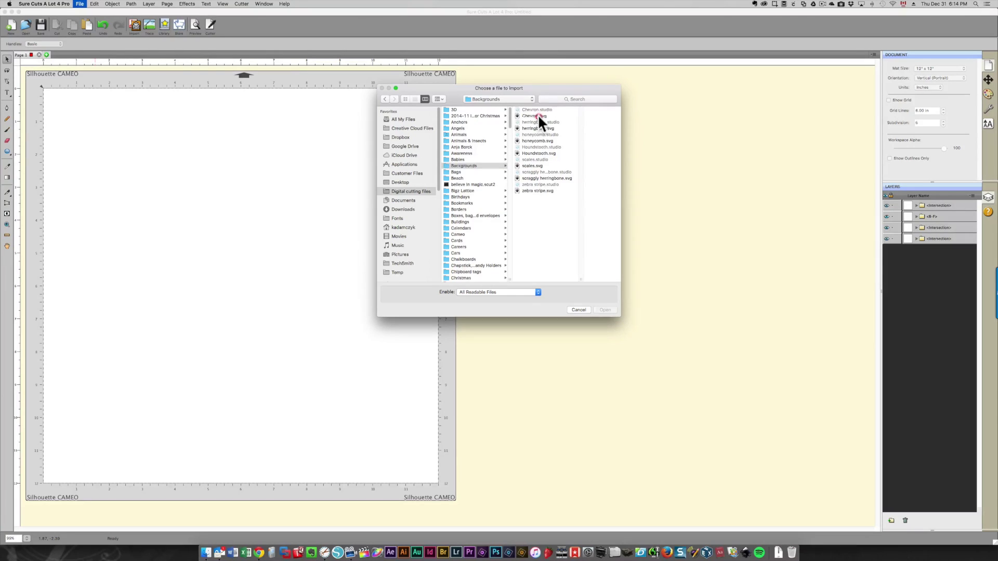
{"action": "left_click", "coordinate": [604, 310]}
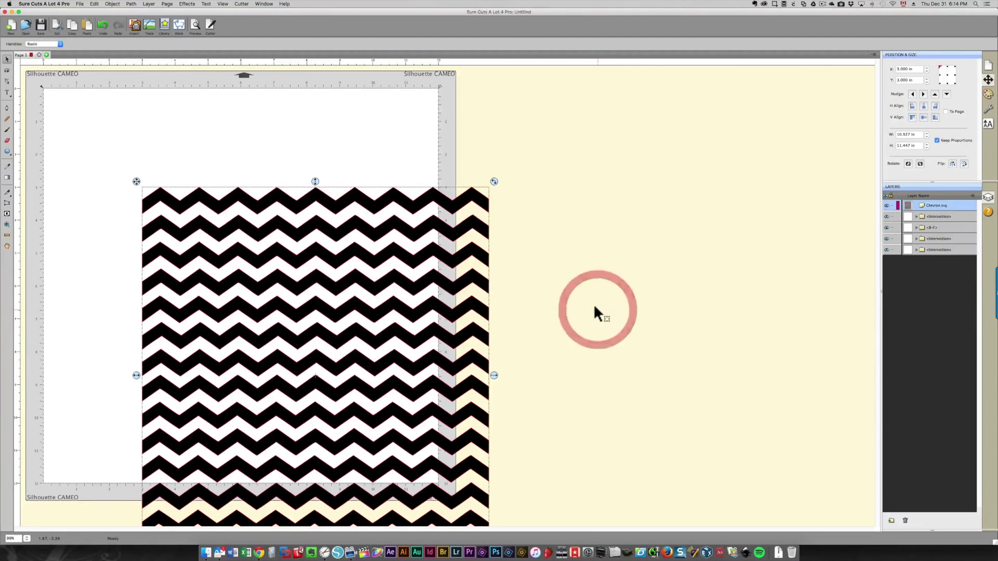
{"action": "left_click_drag", "start_coordinate": [296, 385], "coordinate": [225, 291]}
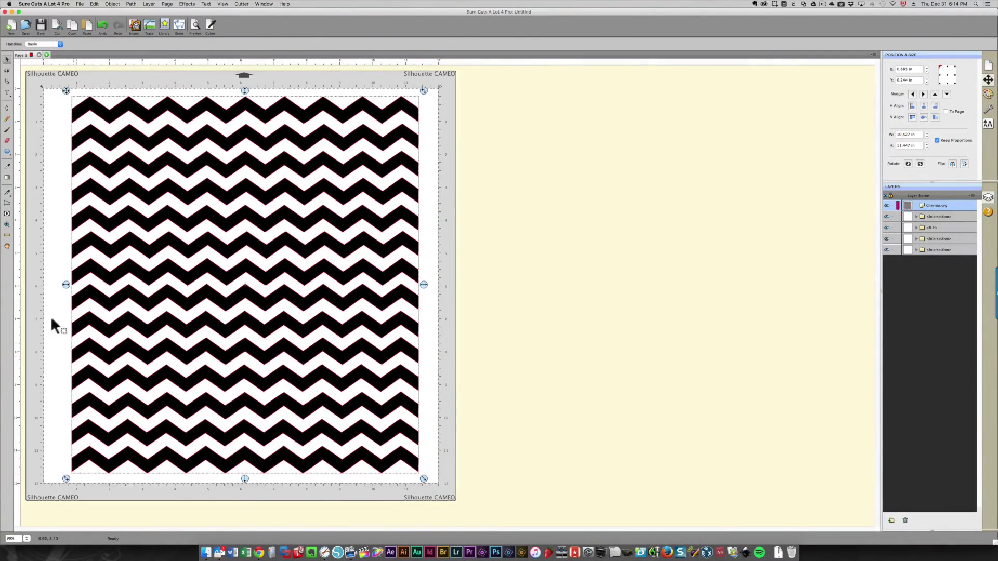
Step: Add an ampersand "&" as Arial Black text on the empty workspace beside the mat
{"action": "left_click", "coordinate": [7, 93]}
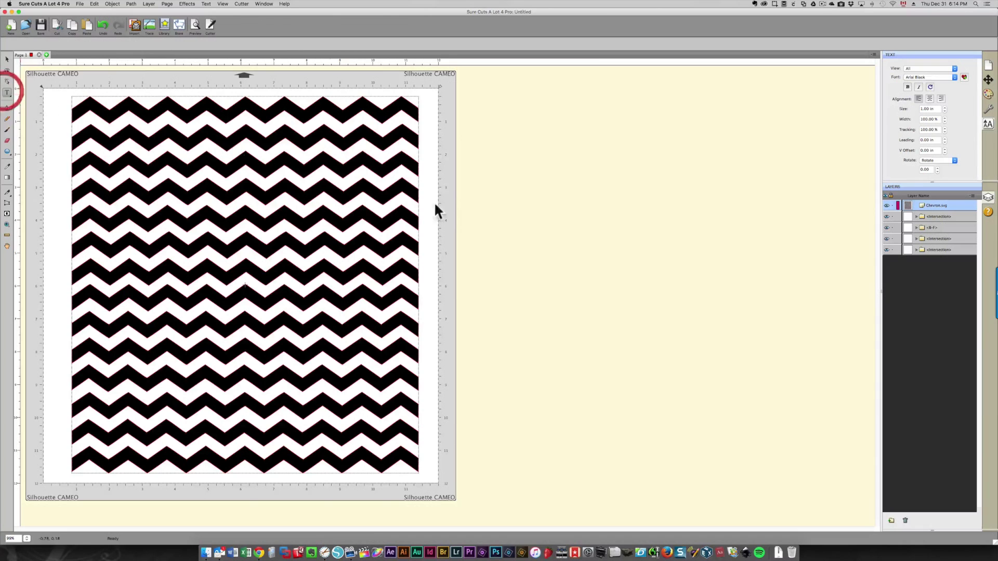
{"action": "left_click", "coordinate": [596, 225]}
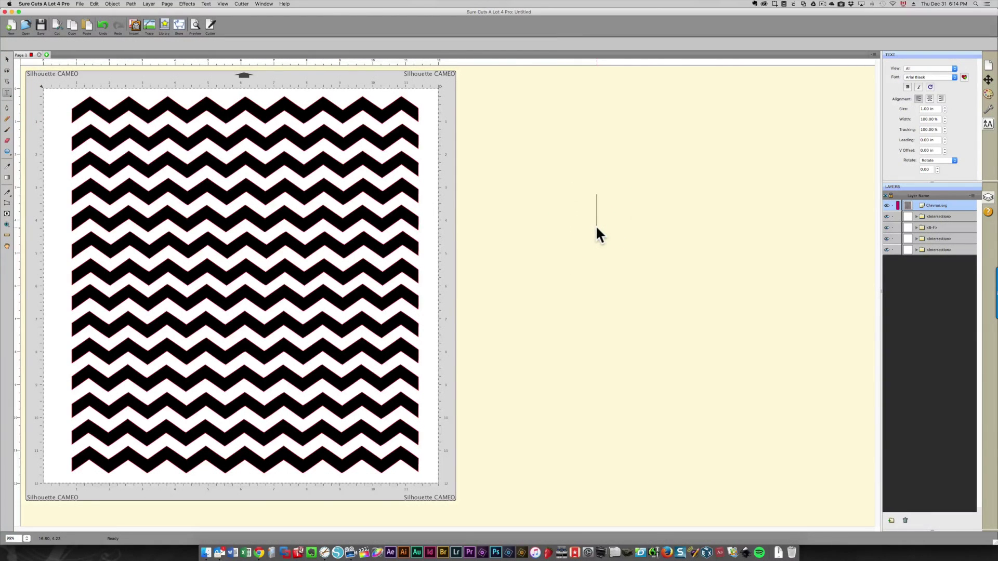
{"action": "type", "text": "%"}
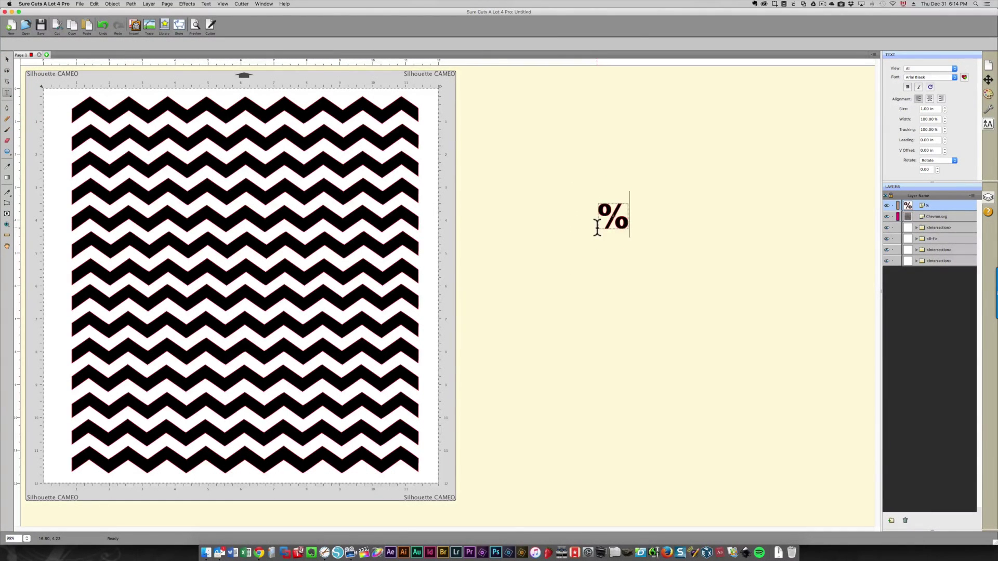
{"action": "key", "text": "BackSpace"}
{"action": "type", "text": "&"}
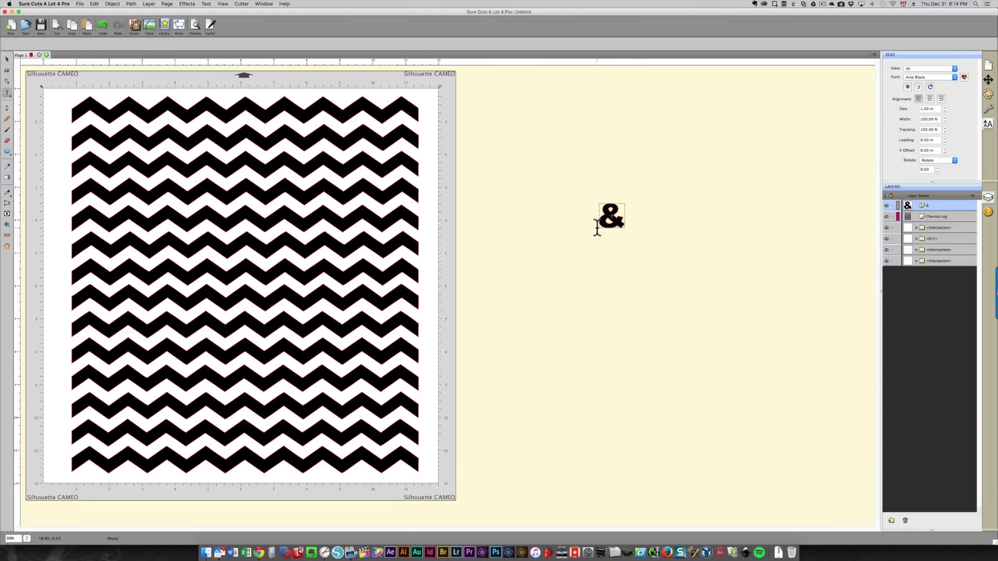
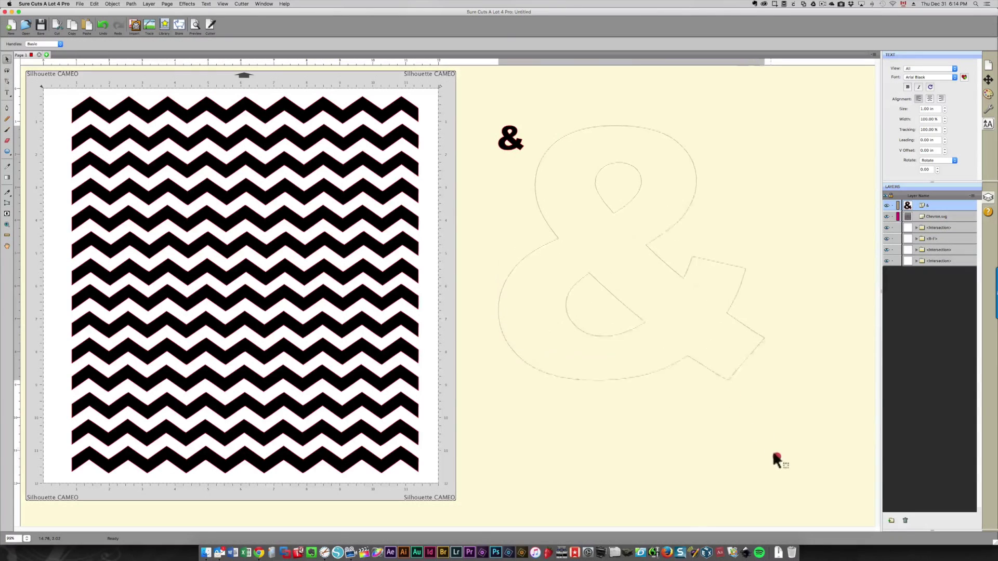
Step: Resize the ampersand to about 8.5 in wide and place it beside the mat, clear of the chevron pattern
{"action": "mouse_move", "coordinate": [751, 367]}
{"action": "left_mouse_down"}
{"action": "mouse_move", "coordinate": [238, 385]}
{"action": "mouse_move", "coordinate": [403, 363]}
{"action": "mouse_move", "coordinate": [280, 374]}
{"action": "mouse_move", "coordinate": [234, 357]}
{"action": "mouse_move", "coordinate": [622, 438]}
{"action": "mouse_move", "coordinate": [702, 395]}
{"action": "mouse_move", "coordinate": [807, 373]}
{"action": "left_mouse_up"}
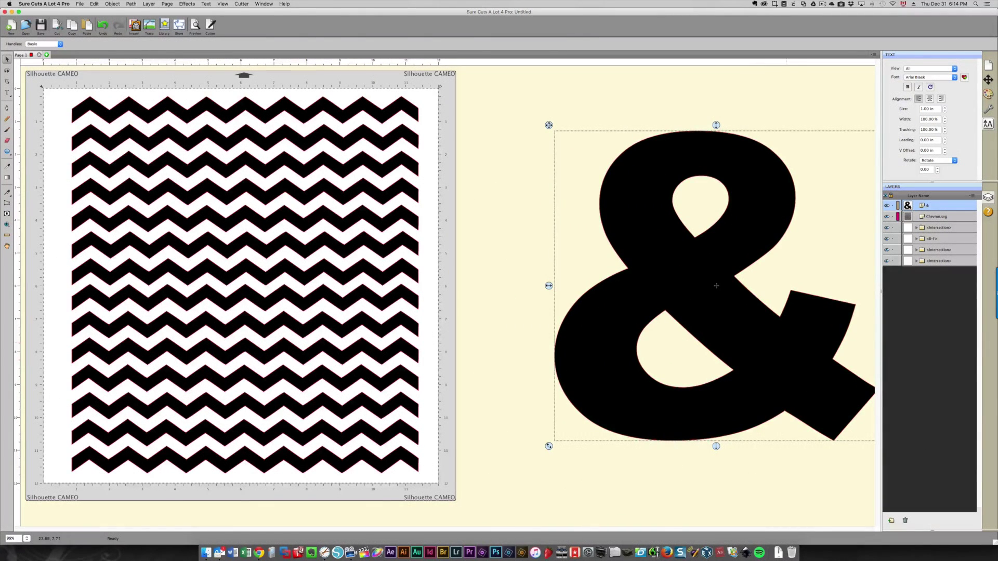
{"action": "left_click_drag", "start_coordinate": [675, 421], "coordinate": [592, 418]}
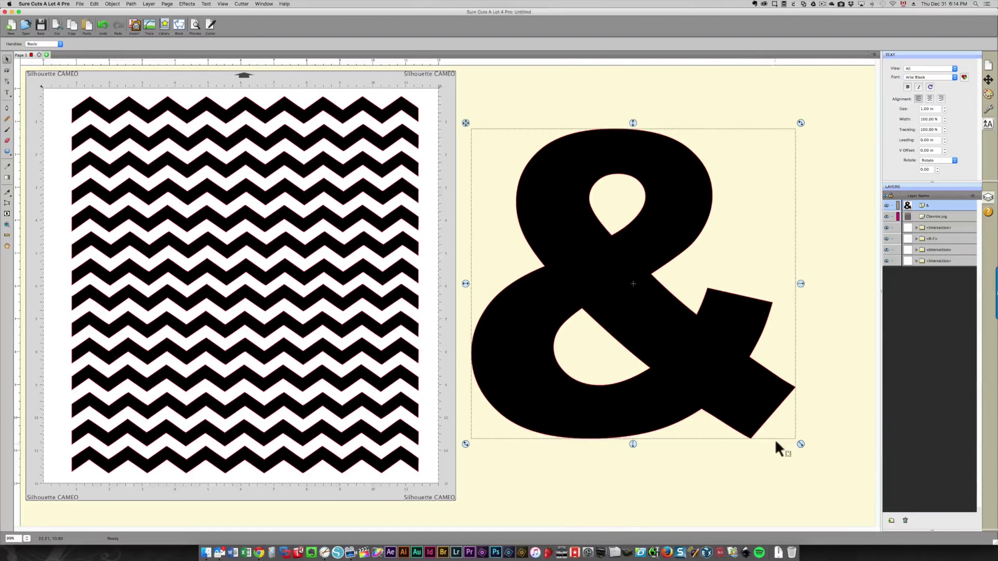
{"action": "right_click", "coordinate": [800, 443]}
{"action": "left_click", "coordinate": [775, 435]}
{"action": "left_click_drag", "start_coordinate": [795, 442], "coordinate": [740, 399]}
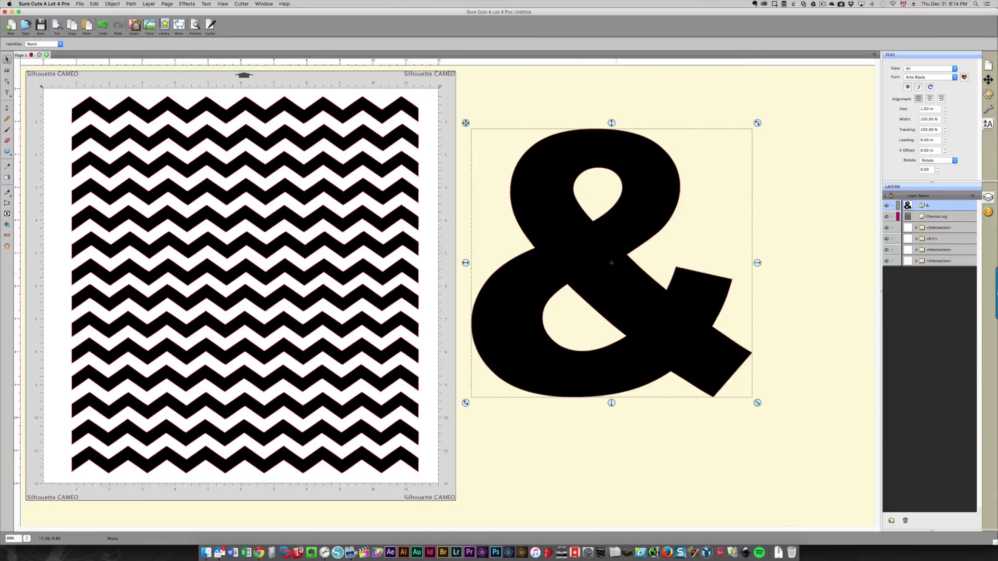
Step: Change the fill colour of the ampersand to light grey
{"action": "left_click", "coordinate": [988, 94]}
{"action": "left_click", "coordinate": [954, 70]}
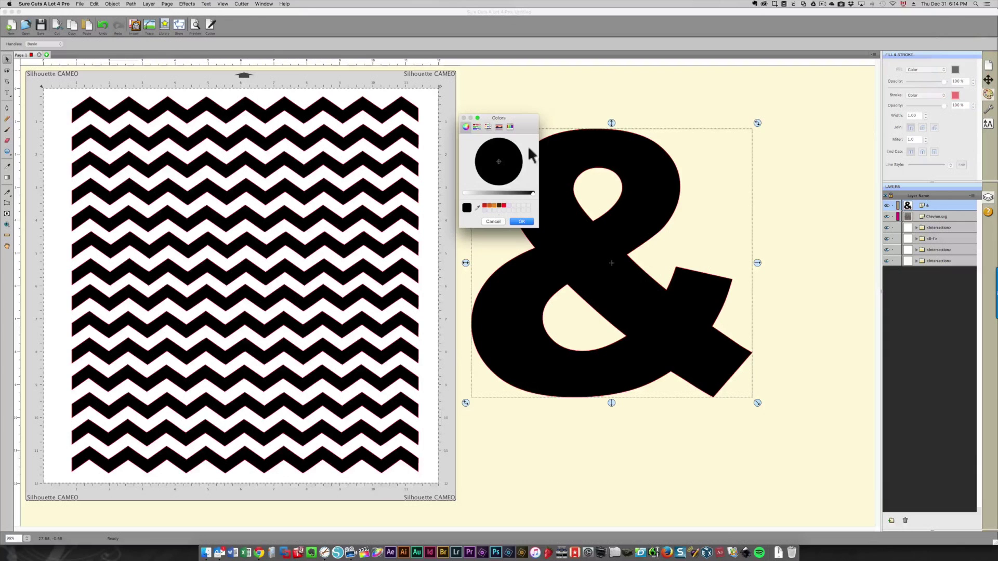
{"action": "left_click", "coordinate": [471, 192]}
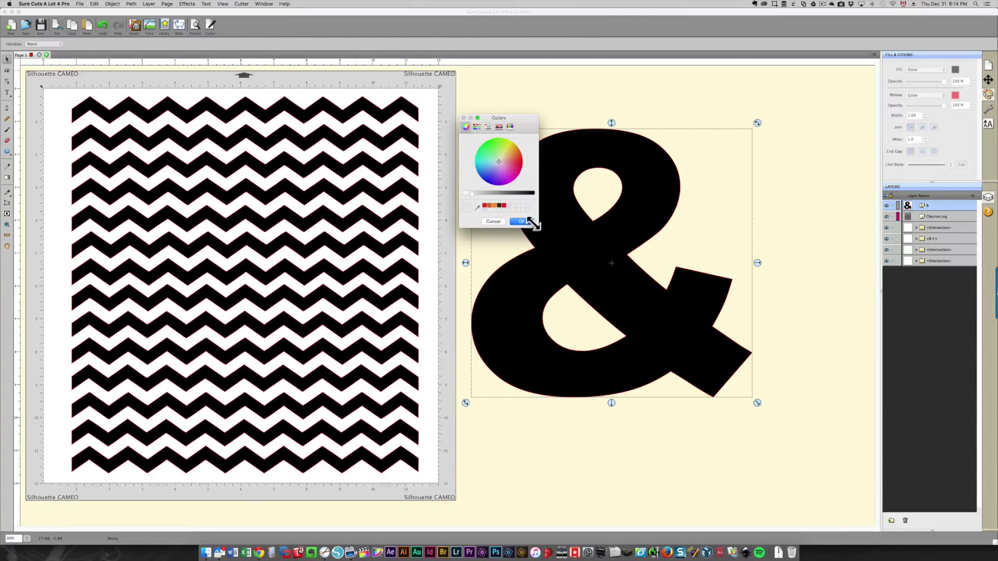
{"action": "left_click", "coordinate": [524, 221]}
Step: Move the ampersand over the middle of the chevron pattern and add an inset shadow layer to it
{"action": "mouse_move", "coordinate": [643, 308]}
{"action": "left_mouse_down"}
{"action": "mouse_move", "coordinate": [241, 296]}
{"action": "mouse_move", "coordinate": [223, 311]}
{"action": "mouse_move", "coordinate": [285, 335]}
{"action": "left_mouse_up"}
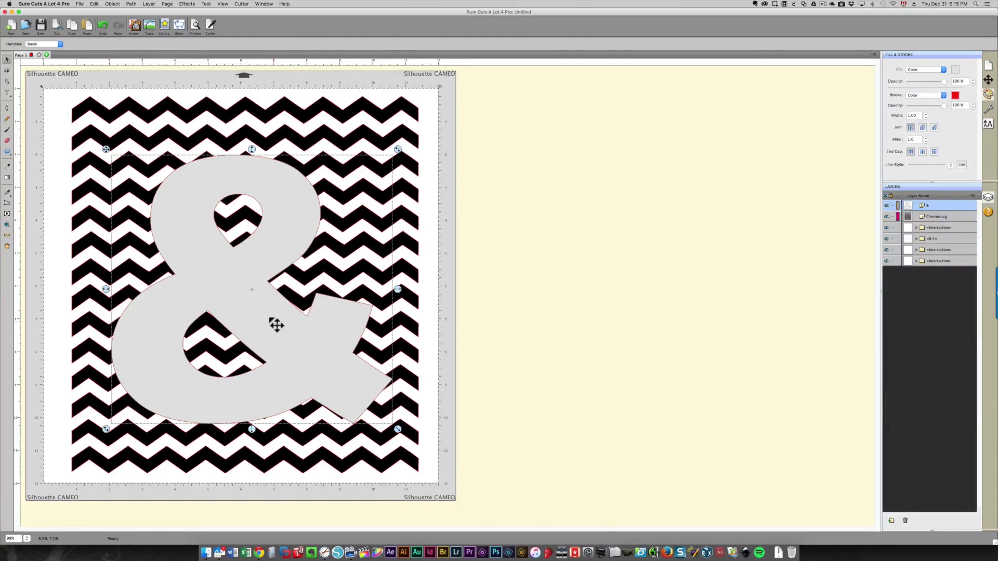
{"action": "right_click", "coordinate": [272, 321]}
{"action": "mouse_move", "coordinate": [286, 335]}
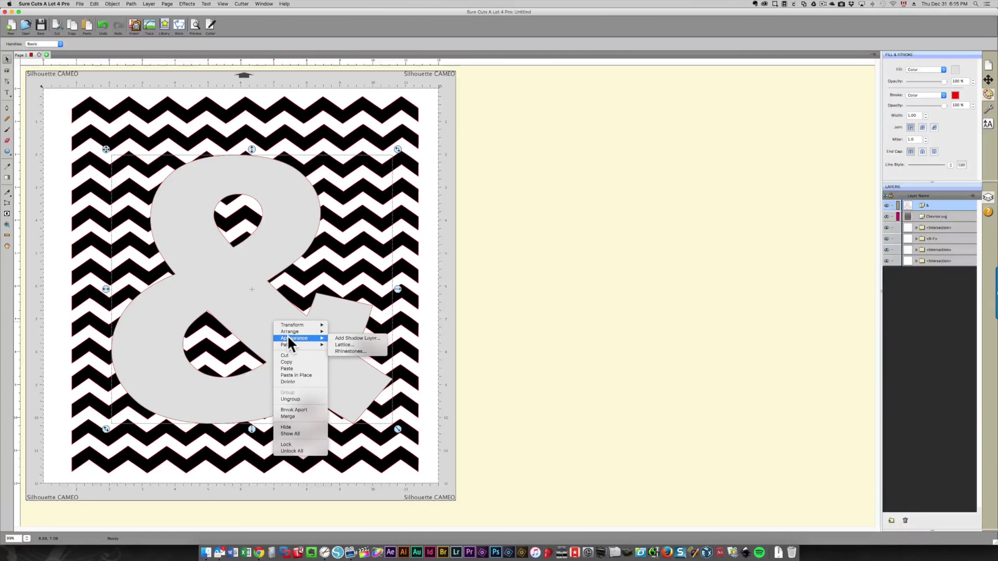
{"action": "left_click", "coordinate": [347, 338]}
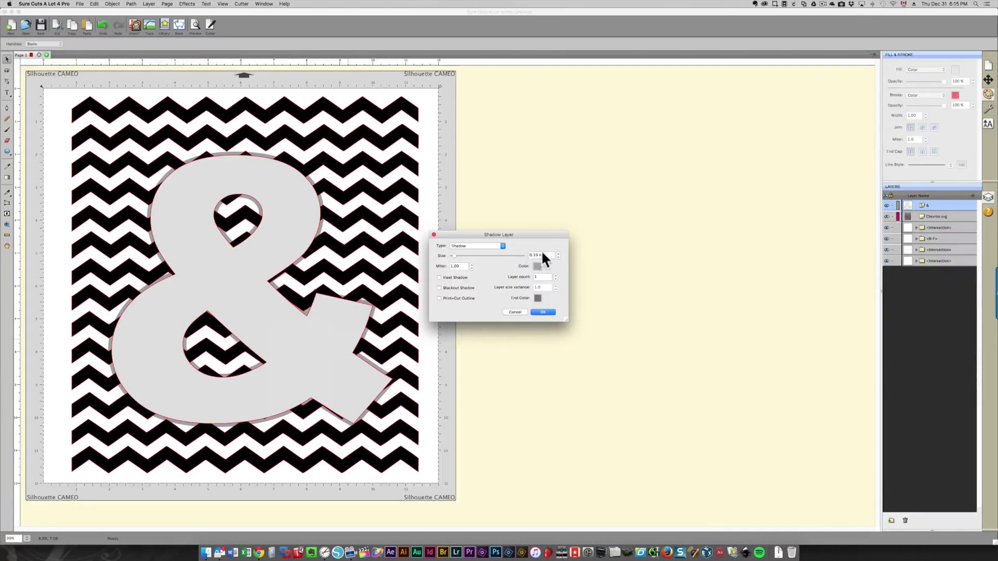
{"action": "left_click", "coordinate": [438, 277]}
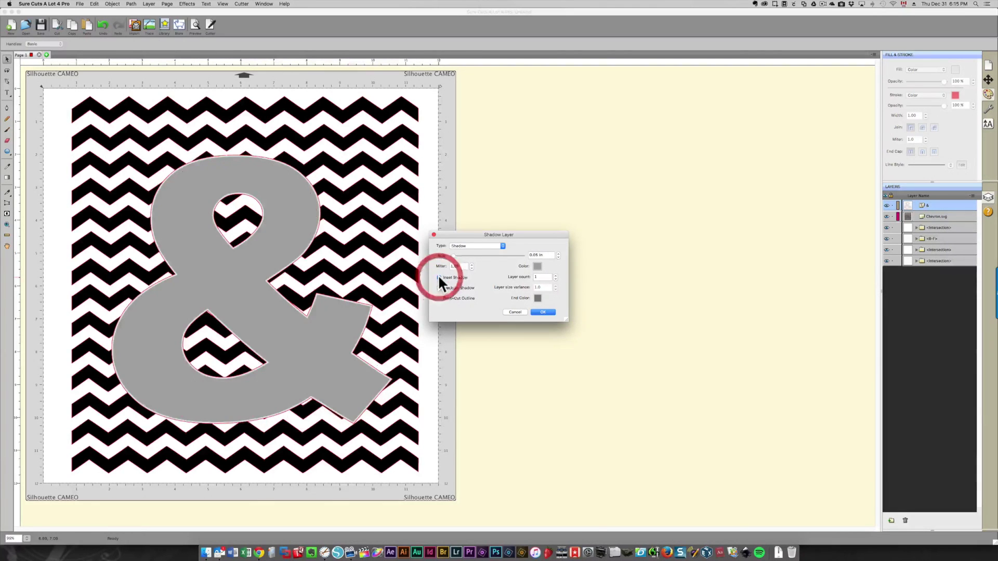
{"action": "left_click", "coordinate": [558, 253]}
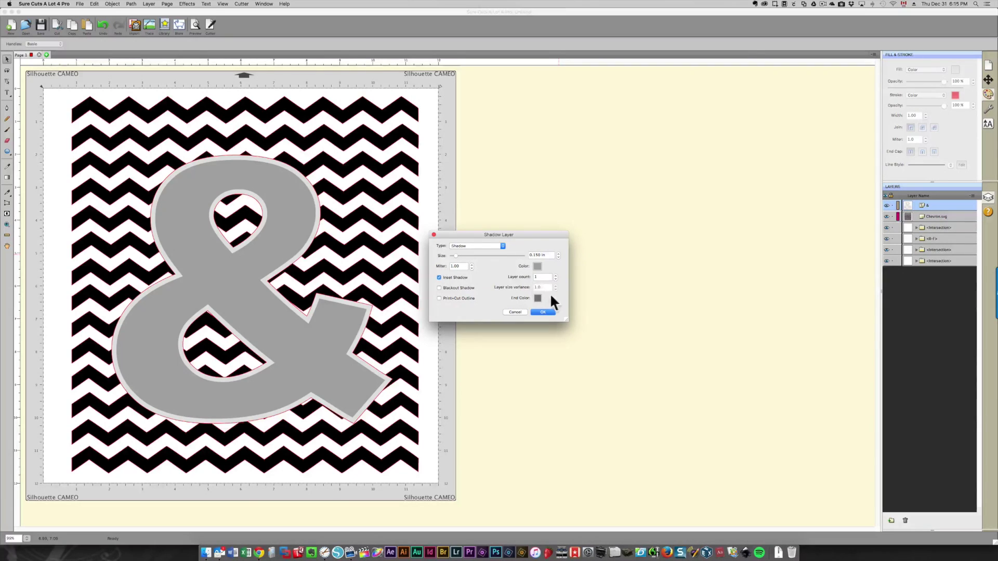
{"action": "left_click_drag", "start_coordinate": [548, 253], "coordinate": [520, 252]}
{"action": "key", "text": "Return"}
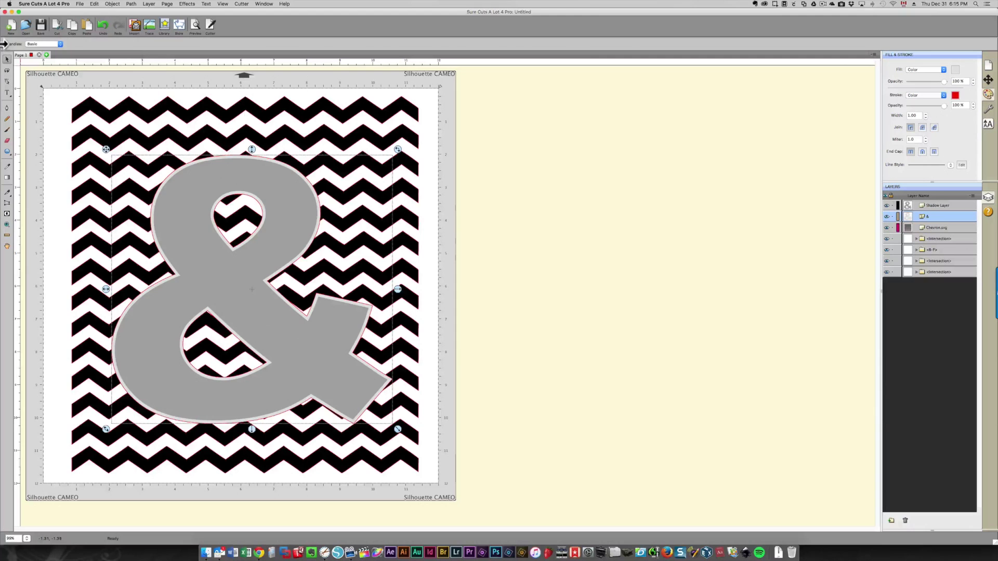
Step: Try to select the ampersand's shadow layer together with the chevron pattern for a path intersection
{"action": "left_click", "coordinate": [530, 91]}
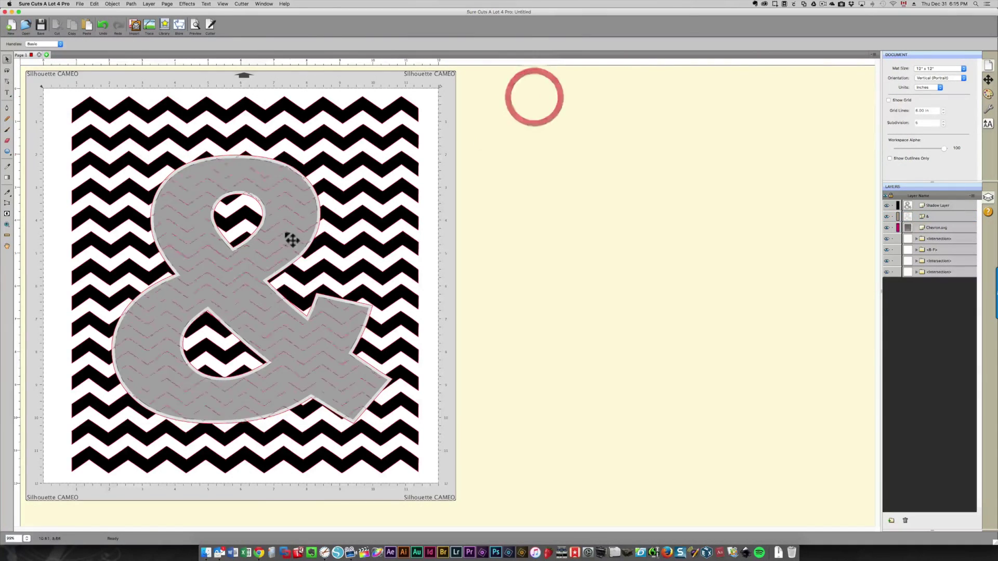
{"action": "left_click", "coordinate": [247, 269]}
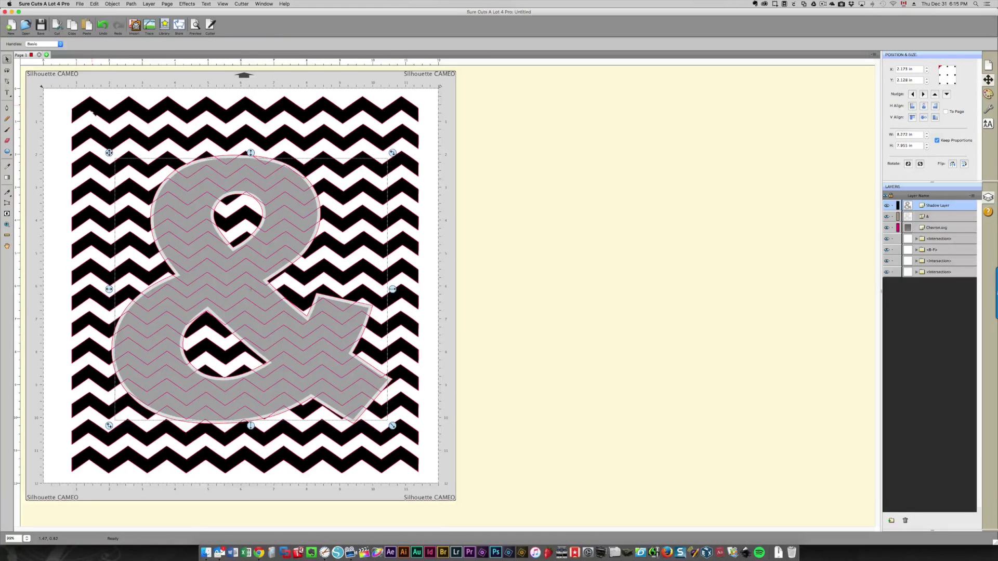
{"action": "left_click", "coordinate": [85, 97]}
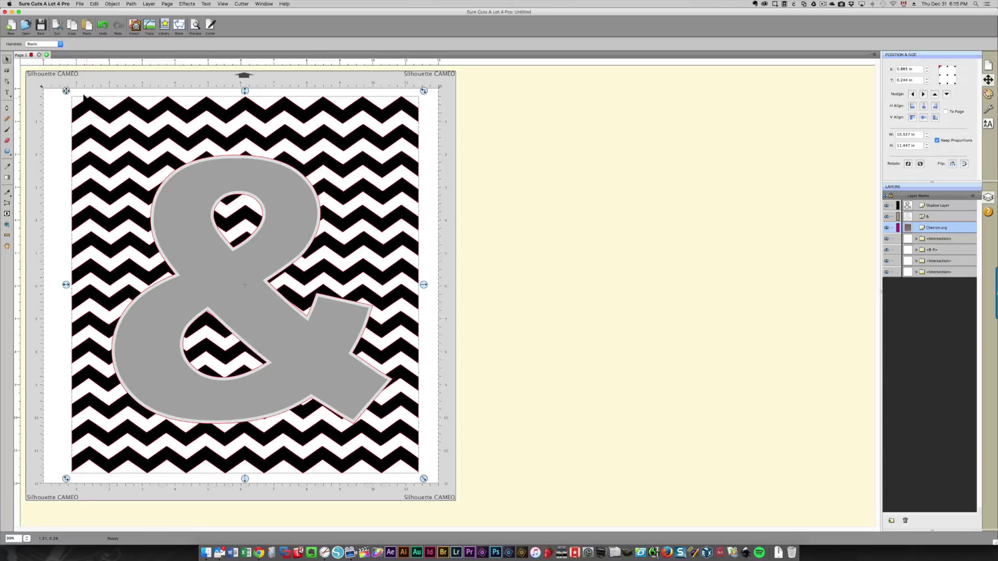
{"action": "left_click", "coordinate": [132, 5]}
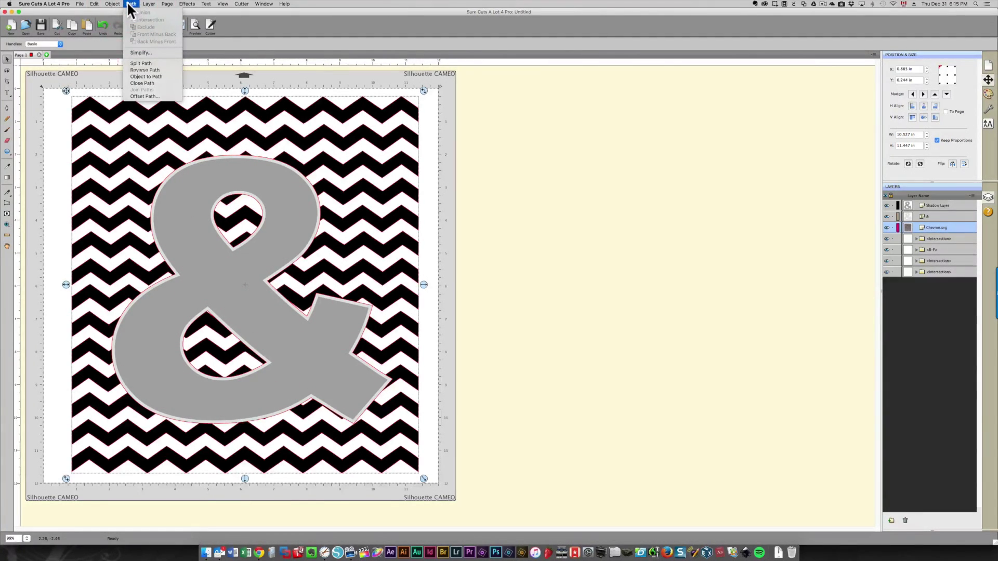
{"action": "left_click", "coordinate": [55, 163]}
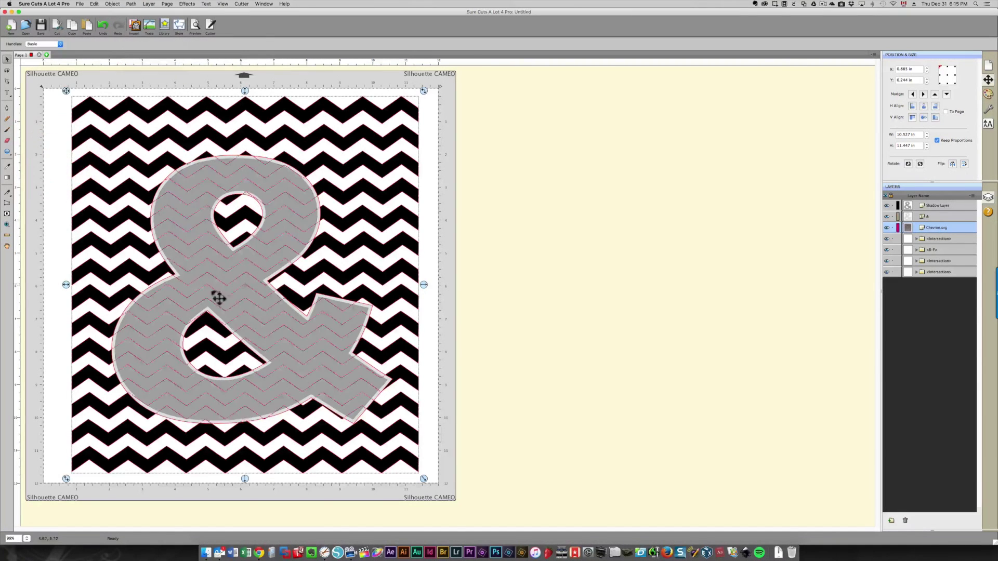
{"action": "left_click", "coordinate": [572, 141]}
{"action": "left_click", "coordinate": [346, 108]}
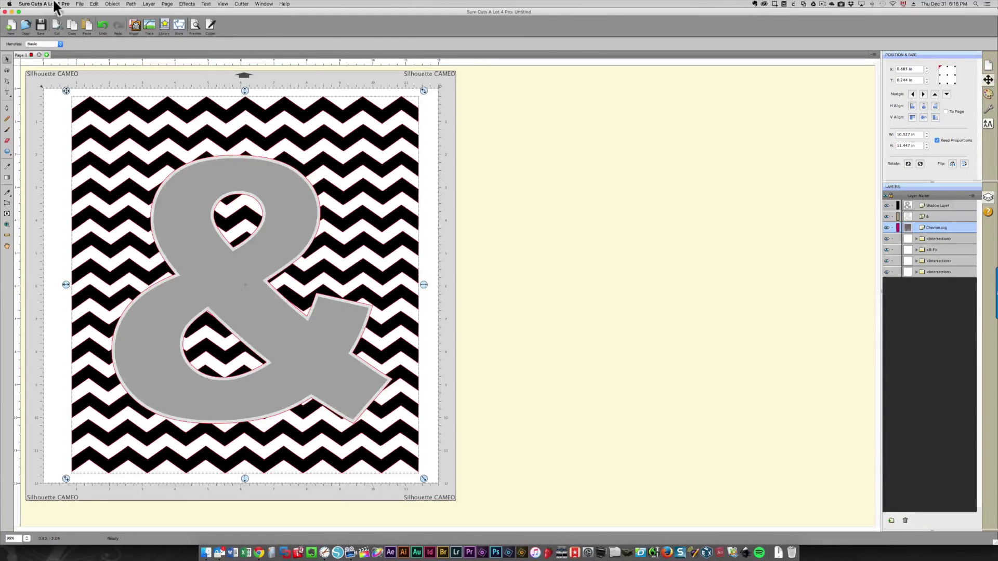
Step: Undo the ampersand's inset shadow layer and its move onto the chevron pattern
{"action": "left_click", "coordinate": [98, 23]}
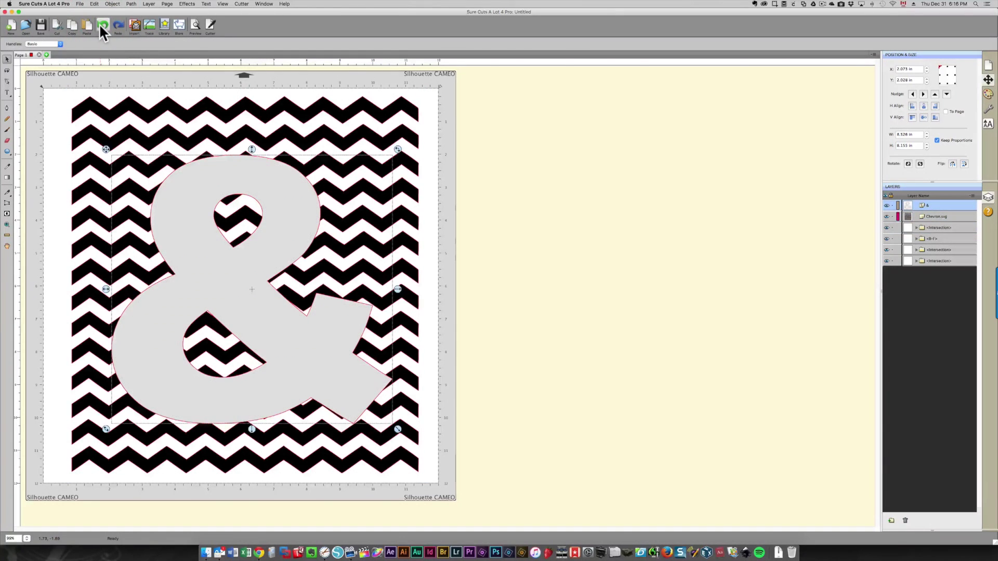
{"action": "left_click", "coordinate": [98, 24]}
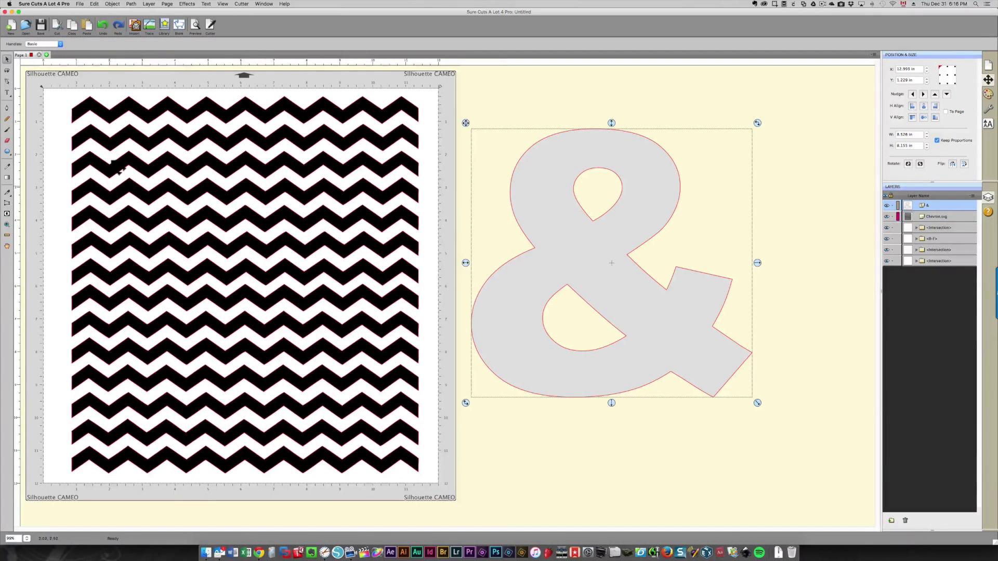
Step: Merge the chevron pattern into a single object
{"action": "left_click", "coordinate": [138, 173]}
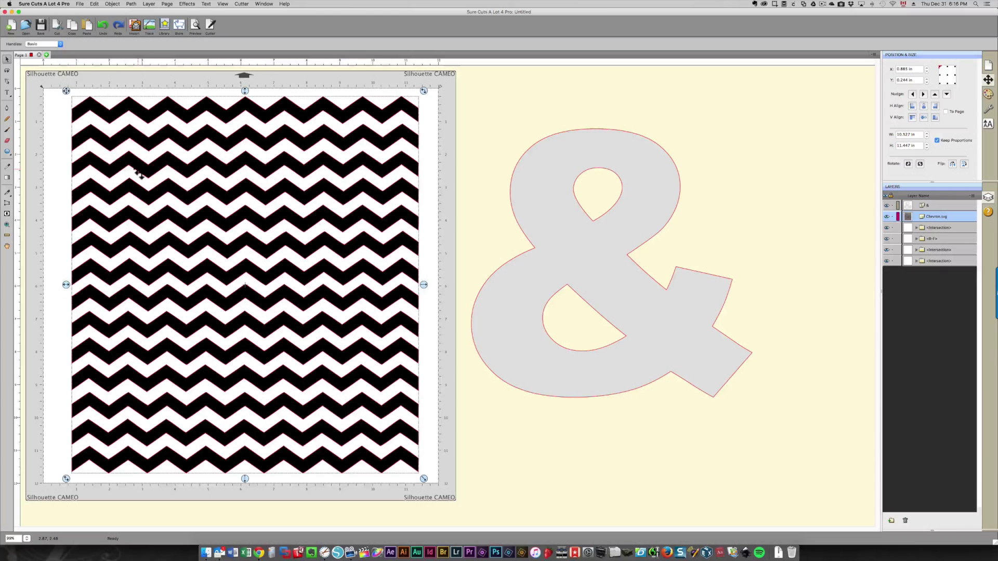
{"action": "right_click", "coordinate": [146, 169]}
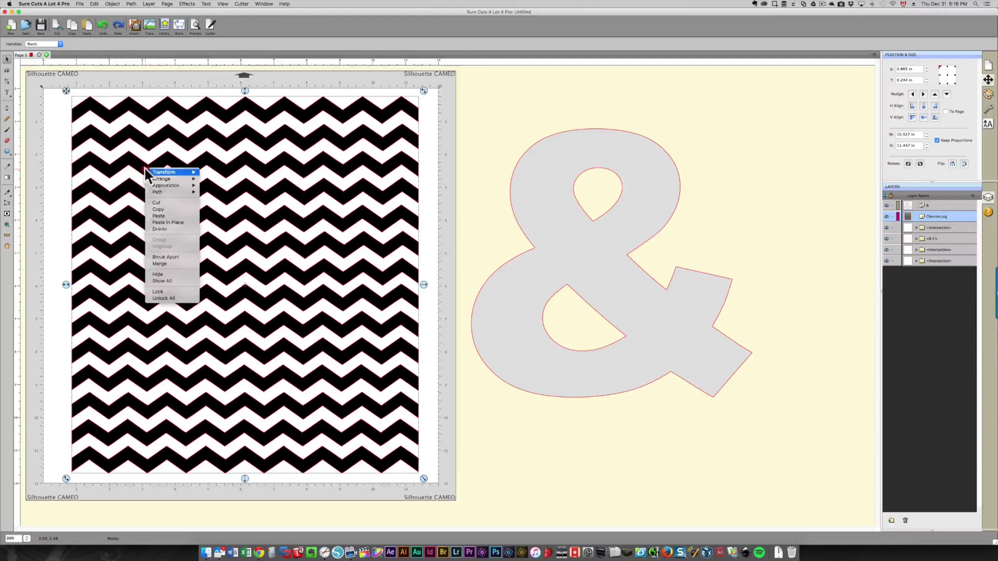
{"action": "left_click", "coordinate": [175, 263]}
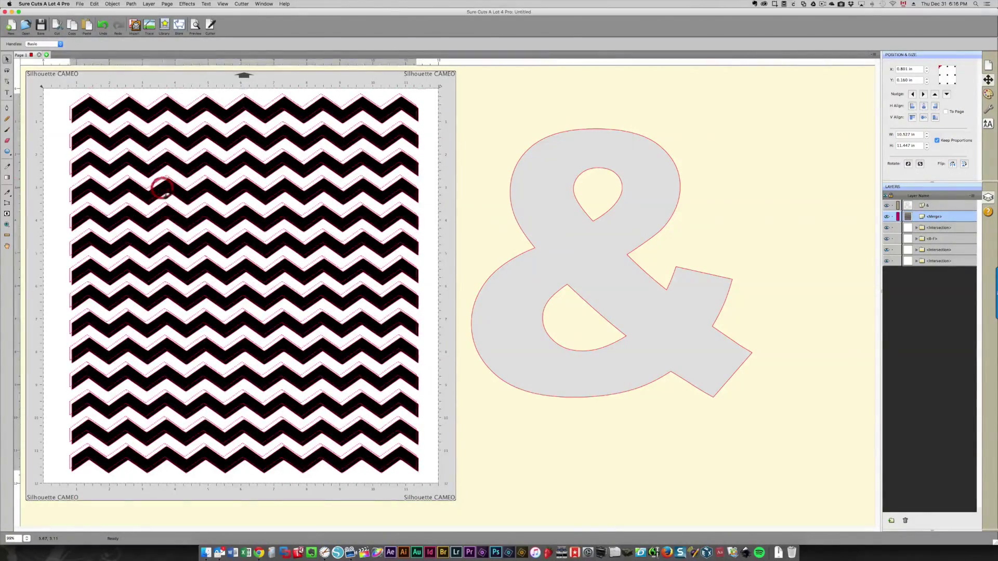
Step: Move the ampersand over the middle of the merged chevron pattern and add a 0.10 in inset shadow layer to it
{"action": "left_click_drag", "start_coordinate": [557, 274], "coordinate": [205, 275]}
{"action": "left_click", "coordinate": [294, 119]}
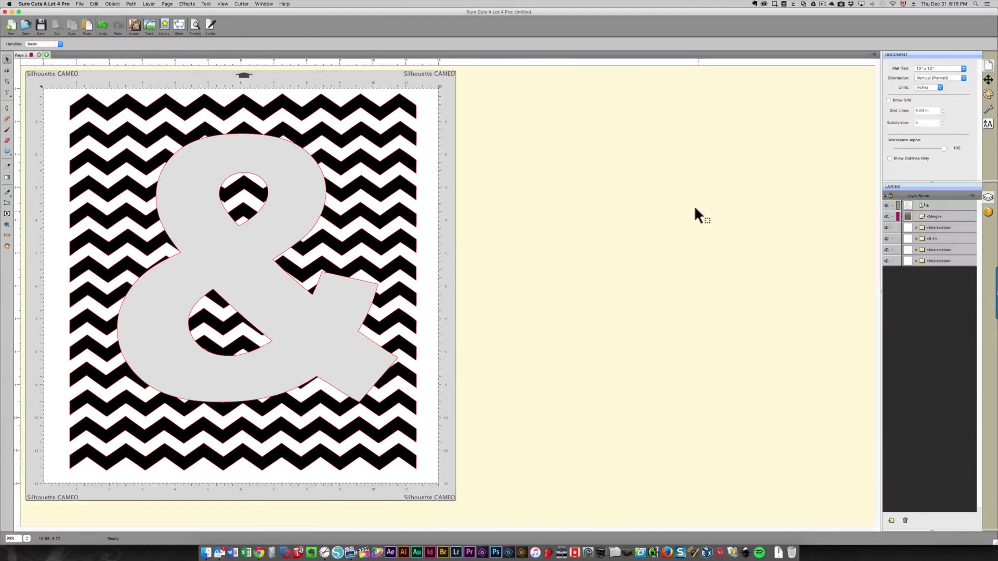
{"action": "right_click", "coordinate": [306, 194]}
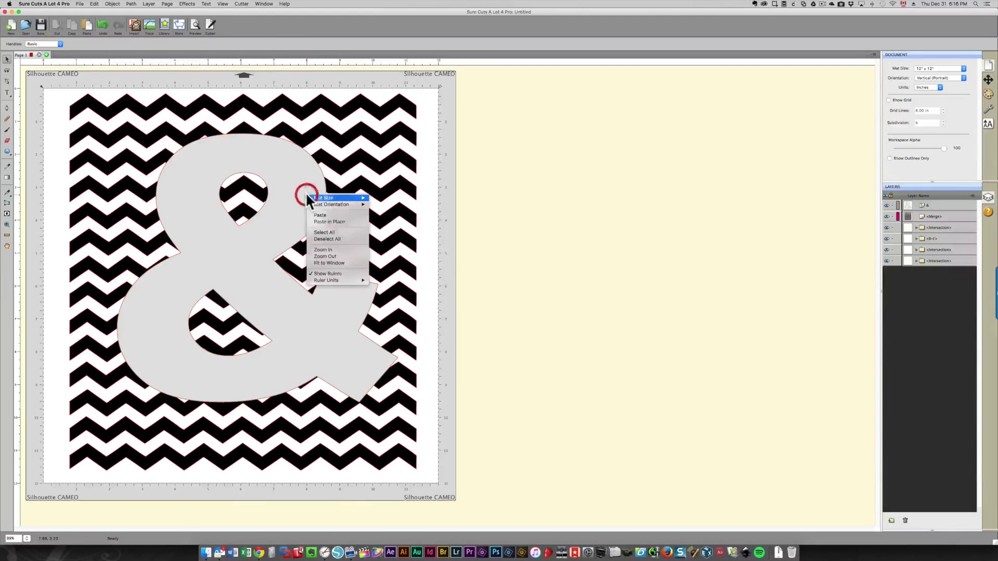
{"action": "left_click", "coordinate": [214, 258]}
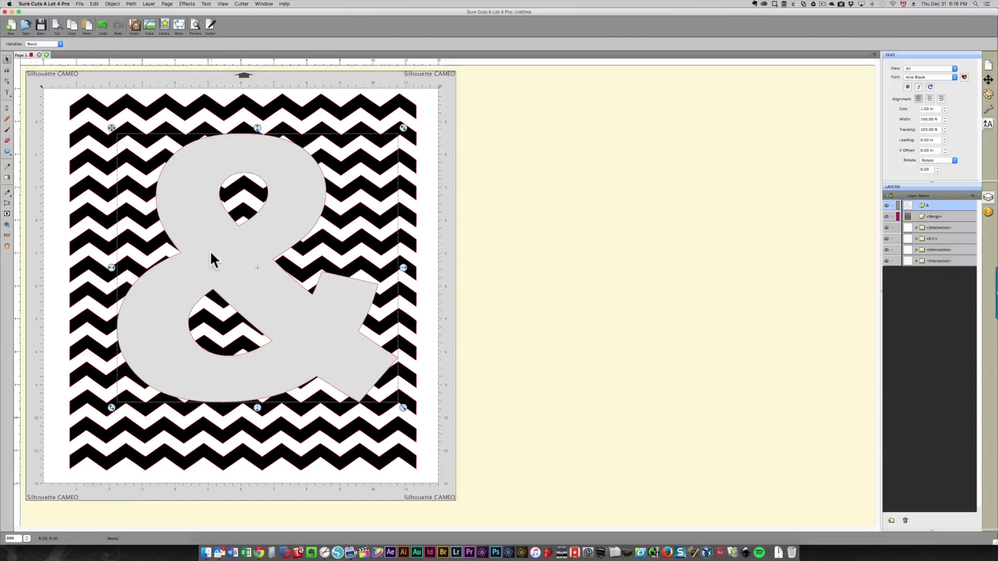
{"action": "right_click", "coordinate": [210, 251]}
{"action": "mouse_move", "coordinate": [244, 269]}
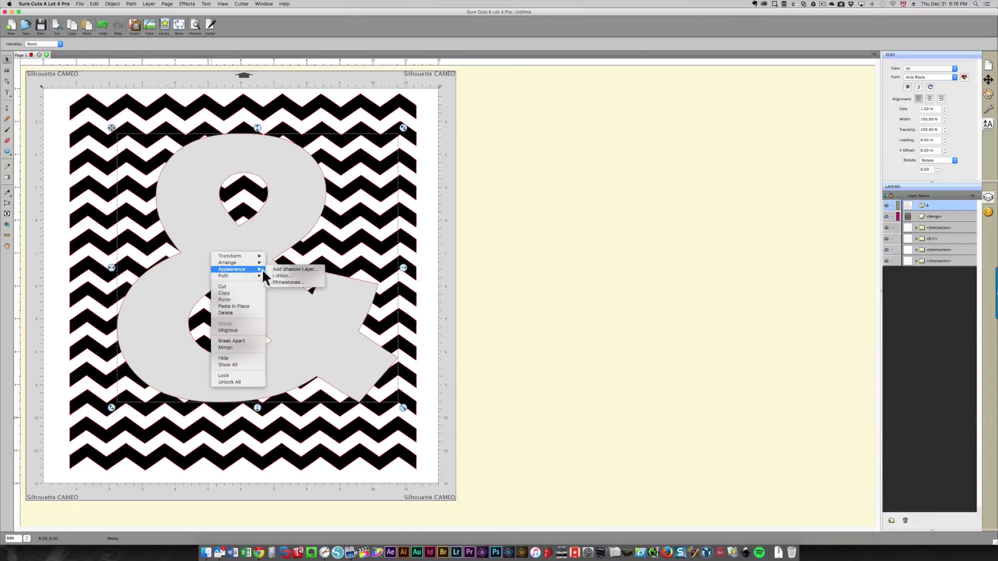
{"action": "left_click", "coordinate": [281, 269]}
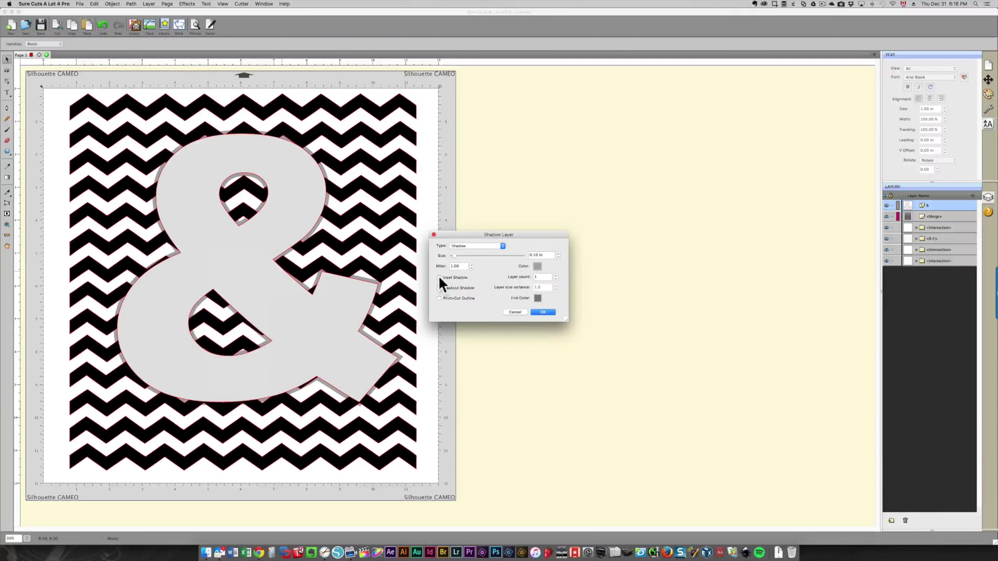
{"action": "left_click", "coordinate": [440, 278]}
{"action": "left_click_drag", "start_coordinate": [544, 254], "coordinate": [523, 254]}
{"action": "type", "text": ".10"}
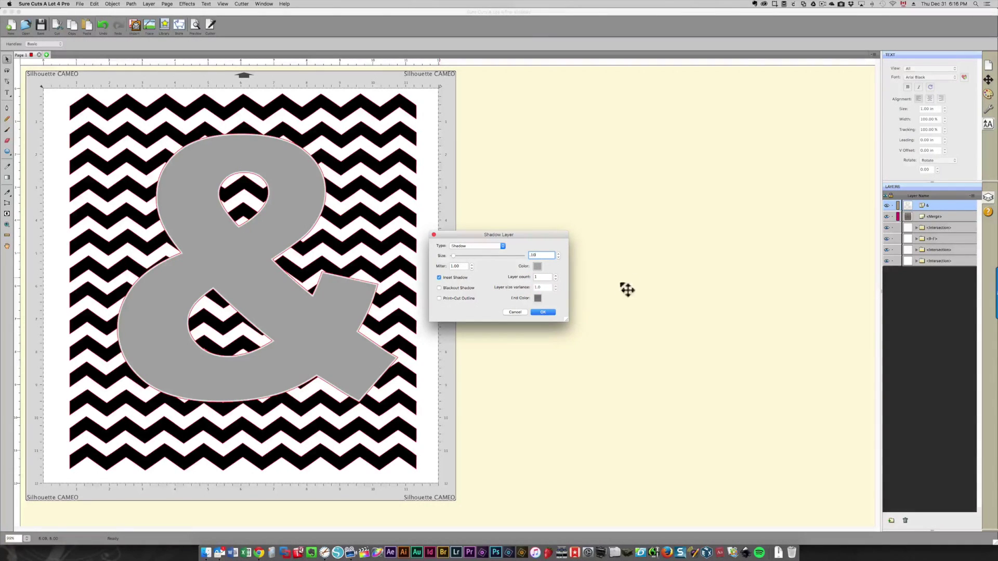
{"action": "left_click", "coordinate": [546, 312]}
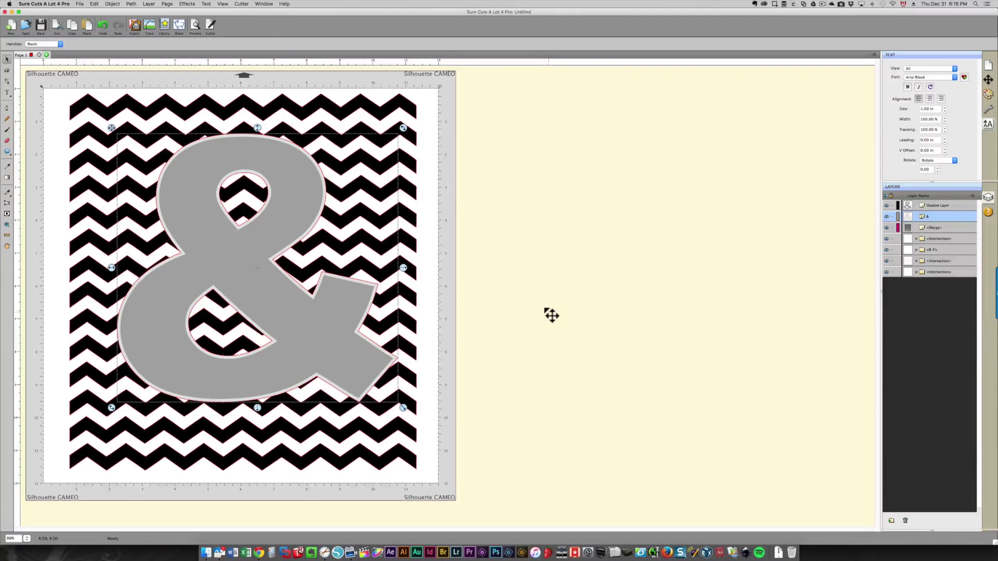
Step: Intersect the ampersand's shadow layer with the merged chevron pattern
{"action": "left_click", "coordinate": [497, 124]}
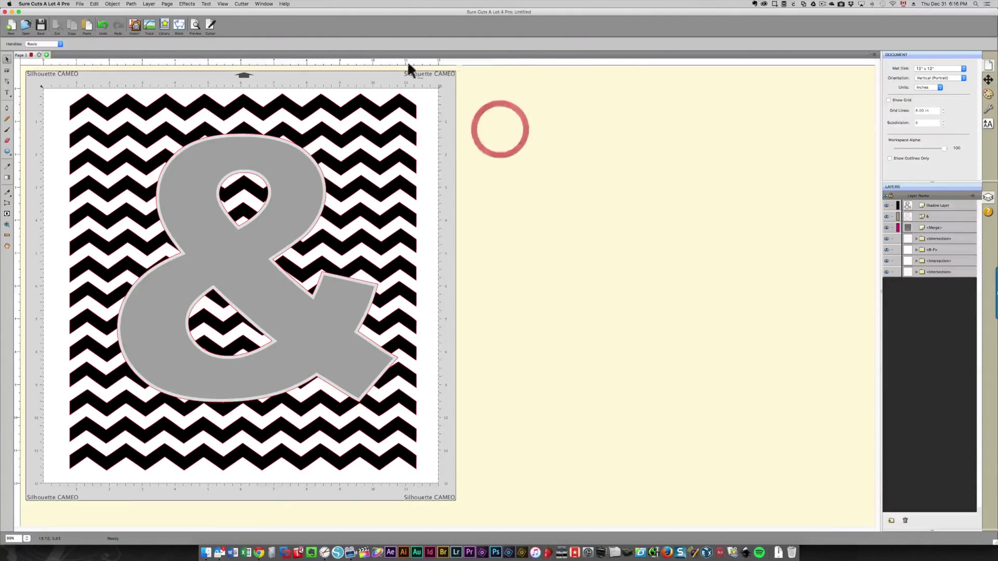
{"action": "left_click", "coordinate": [289, 177]}
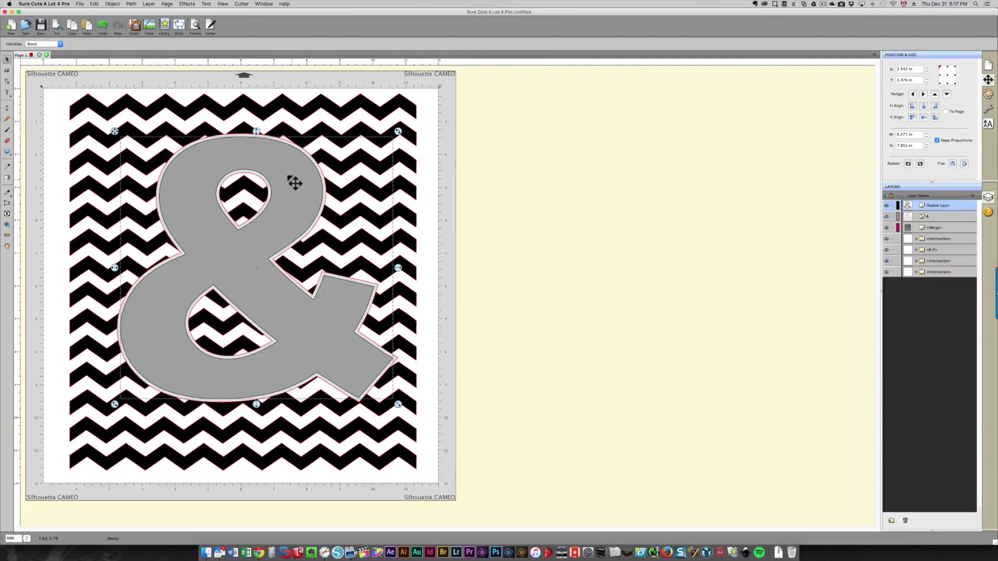
{"action": "left_click", "coordinate": [188, 104], "text": "shift"}
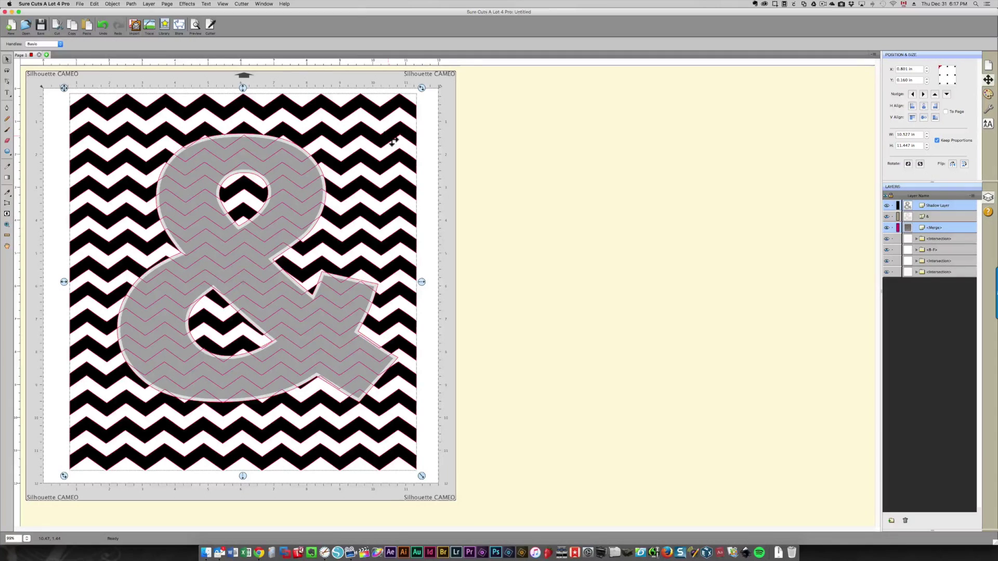
{"action": "left_click", "coordinate": [131, 5]}
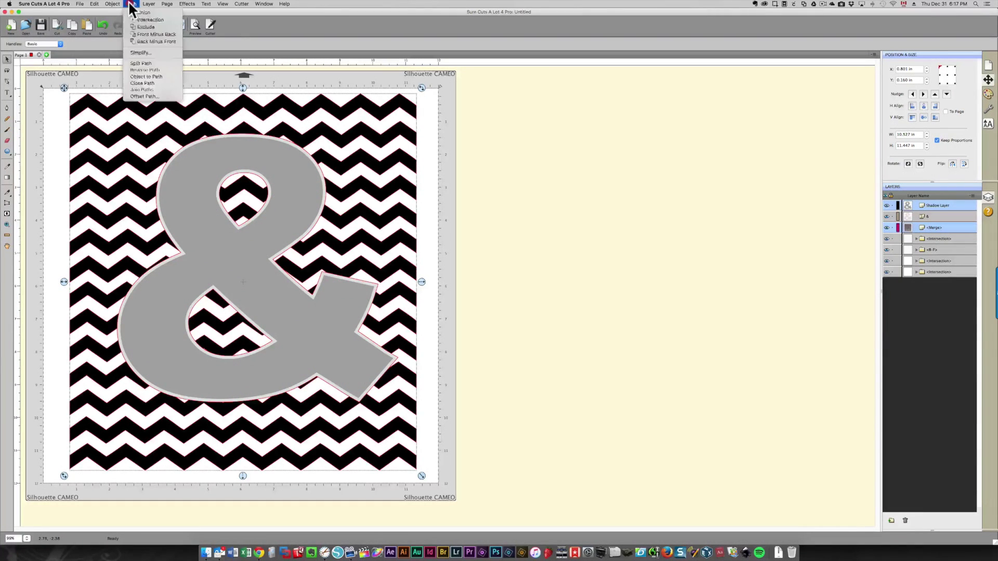
{"action": "left_click", "coordinate": [142, 18]}
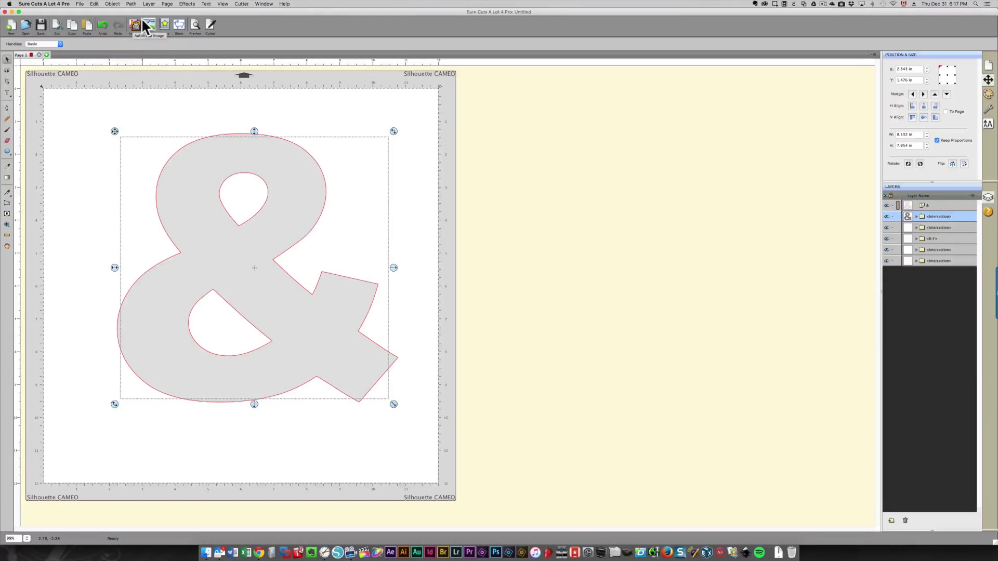
Step: Select everything on the page and merge the light grey ampersand with the intersected chevron pieces
{"action": "left_click", "coordinate": [45, 106]}
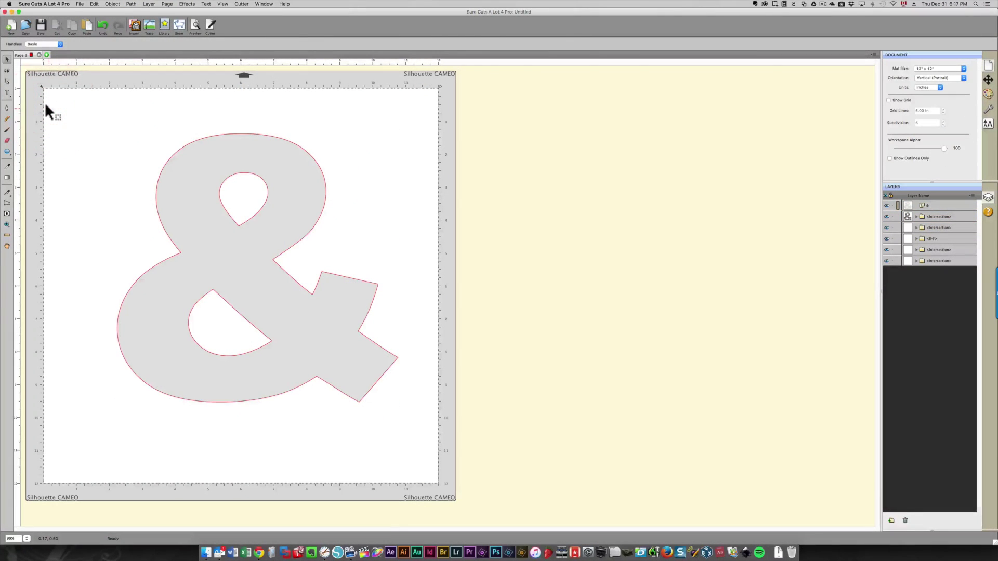
{"action": "key", "text": "super+a"}
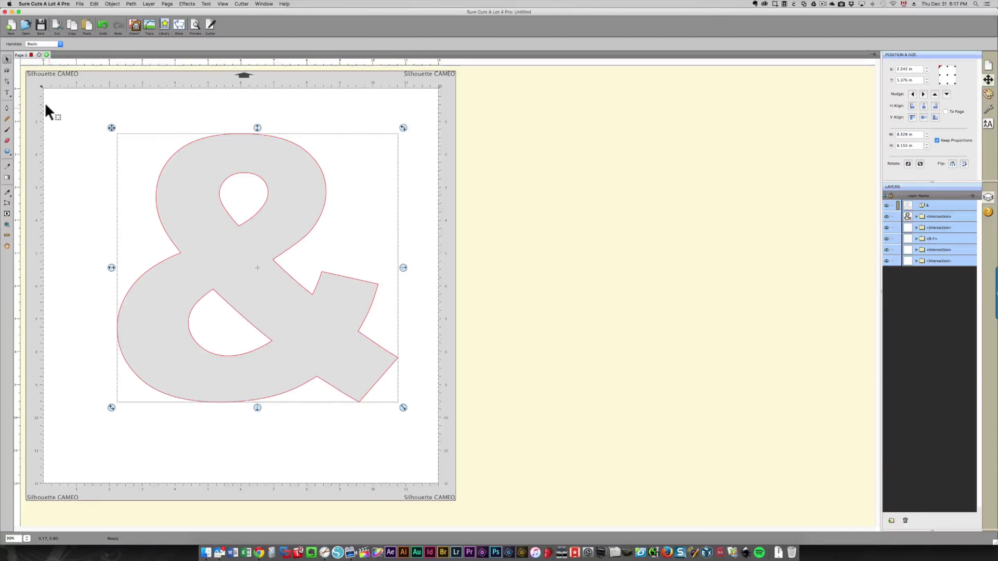
{"action": "right_click", "coordinate": [213, 184]}
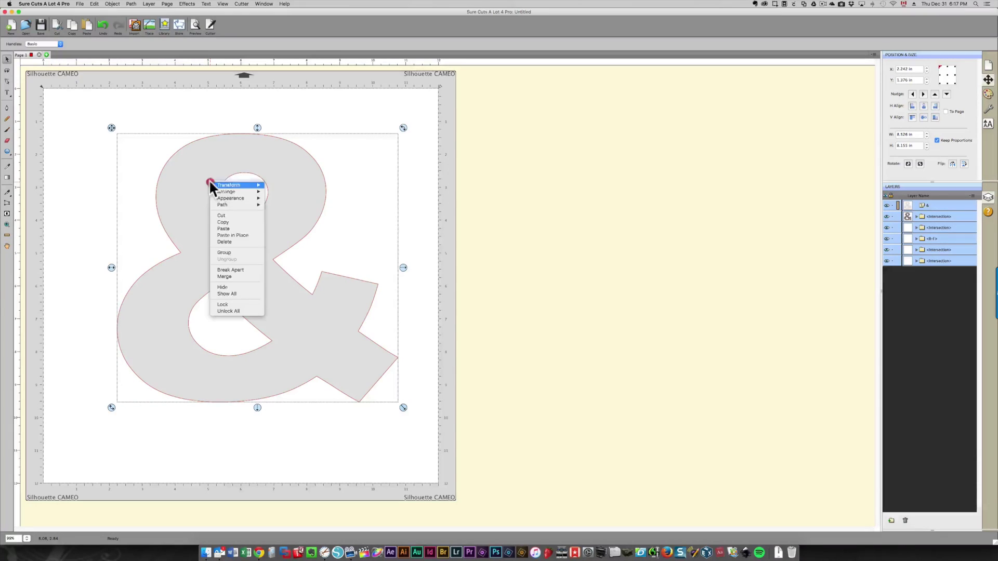
{"action": "left_click", "coordinate": [248, 277]}
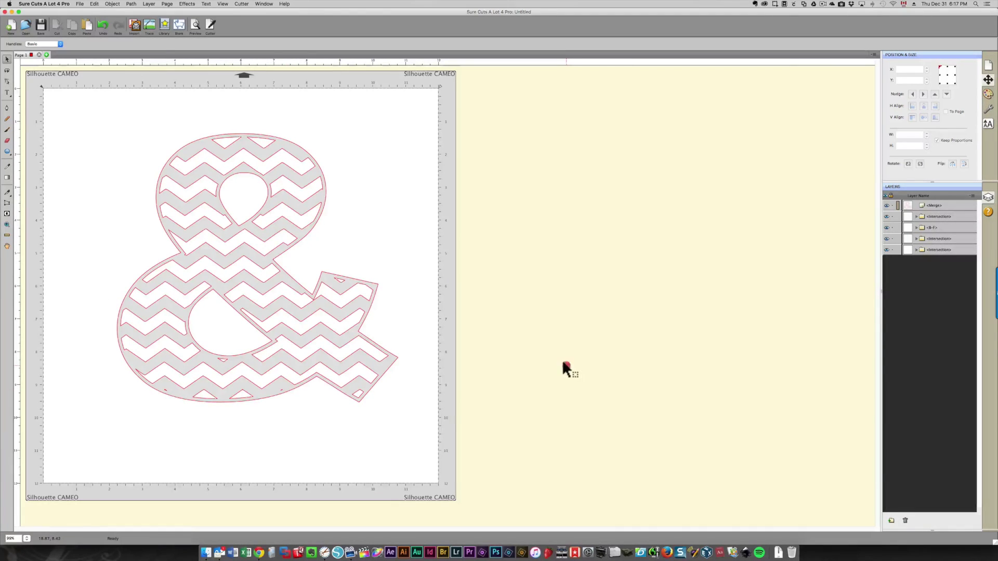
{"action": "left_click", "coordinate": [563, 360]}
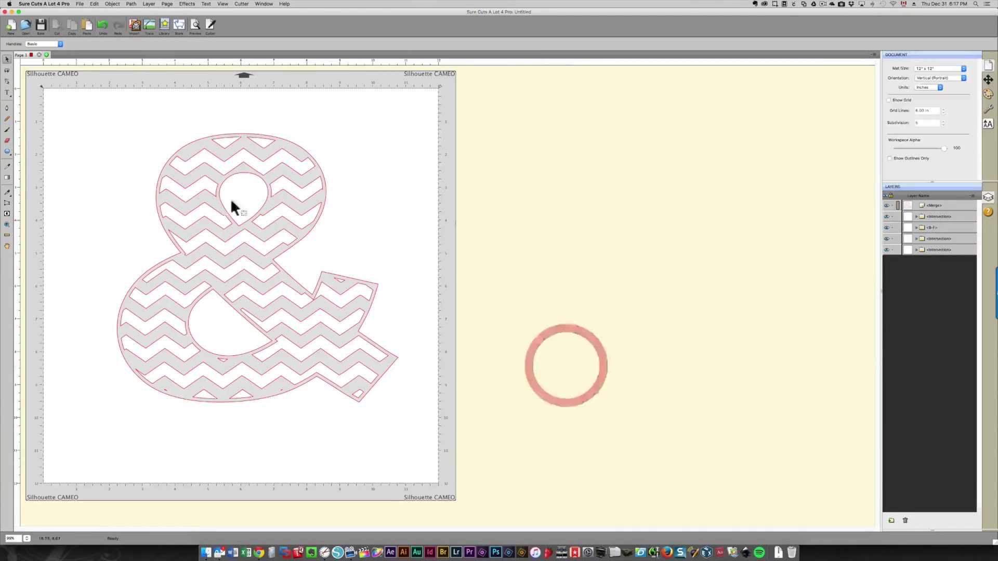
Step: Draw a horizontal rectangle about 9.2 in wide and 2.1 in high across the middle of the chevron ampersand
{"action": "left_click", "coordinate": [7, 151]}
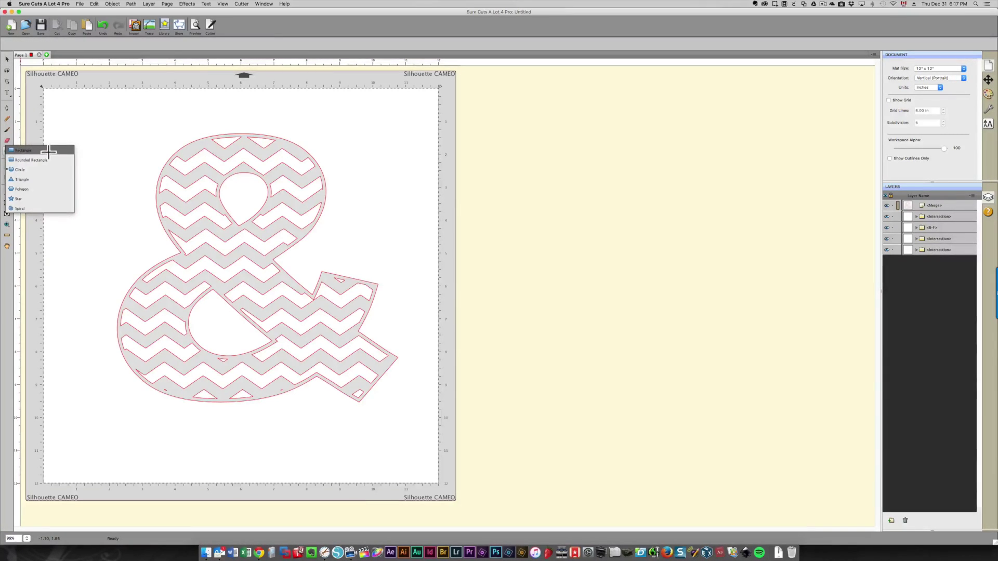
{"action": "left_click", "coordinate": [31, 151]}
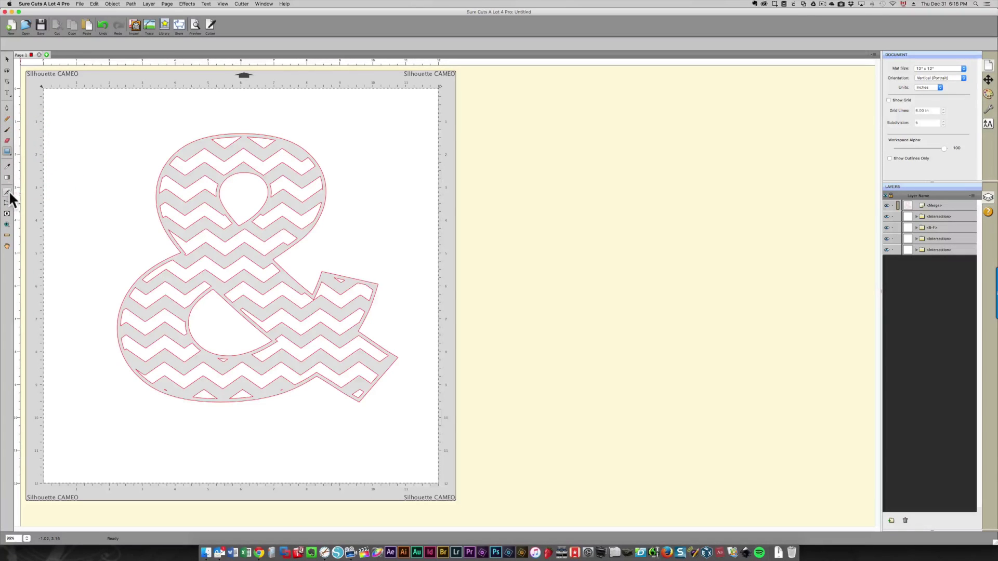
{"action": "left_click", "coordinate": [6, 151]}
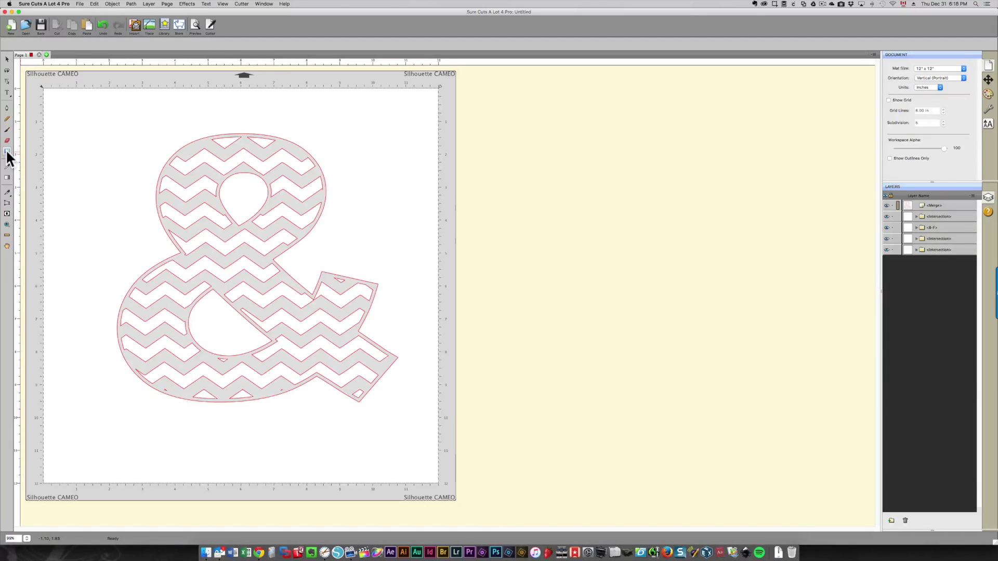
{"action": "left_click", "coordinate": [7, 151]}
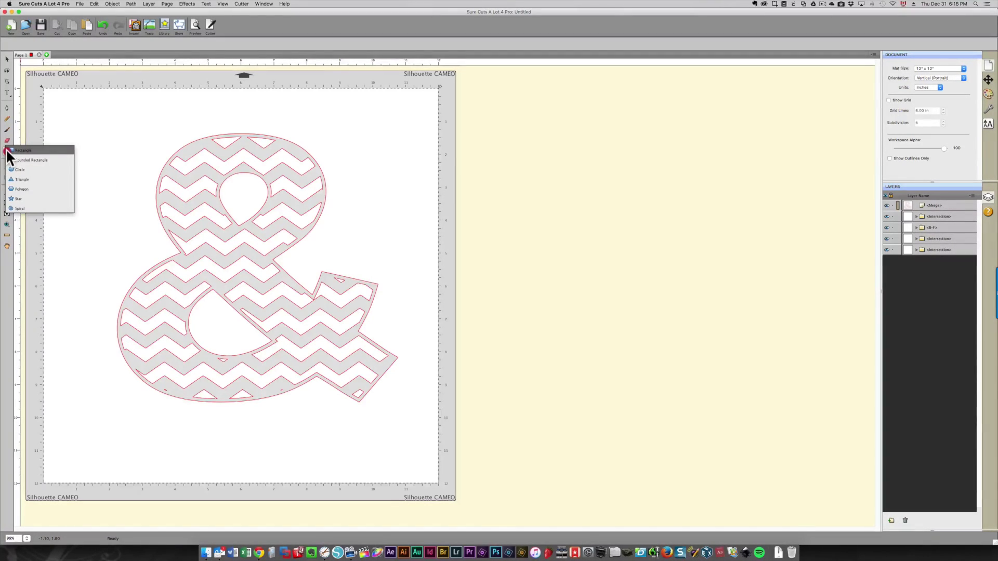
{"action": "left_click", "coordinate": [51, 150]}
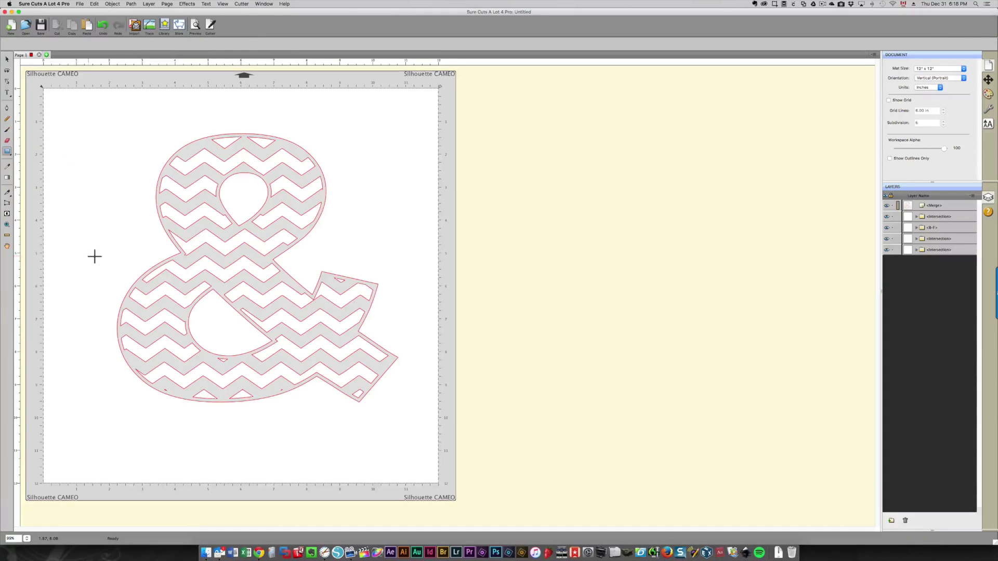
{"action": "left_click_drag", "start_coordinate": [95, 253], "coordinate": [393, 299]}
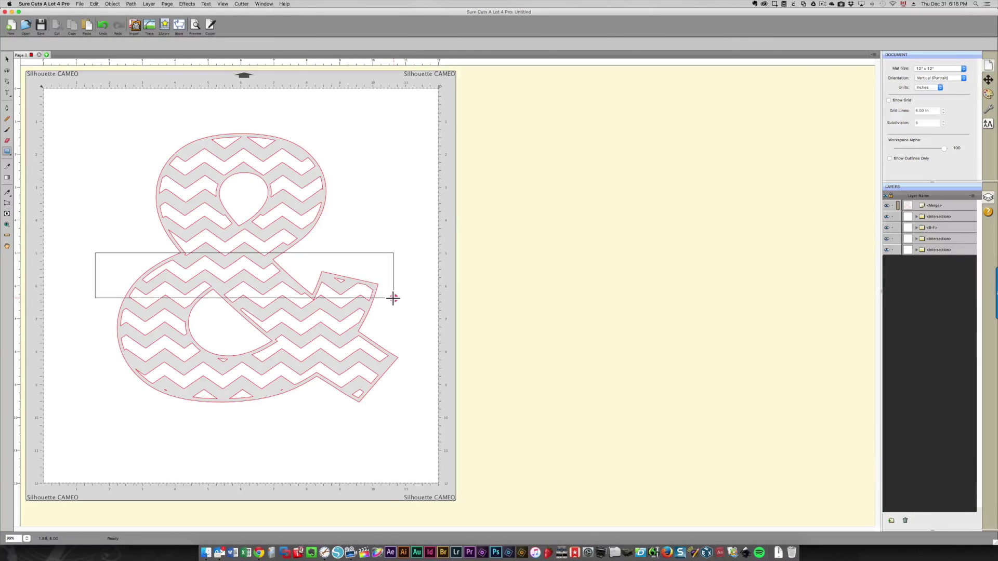
{"action": "left_click_drag", "start_coordinate": [393, 298], "coordinate": [398, 321]}
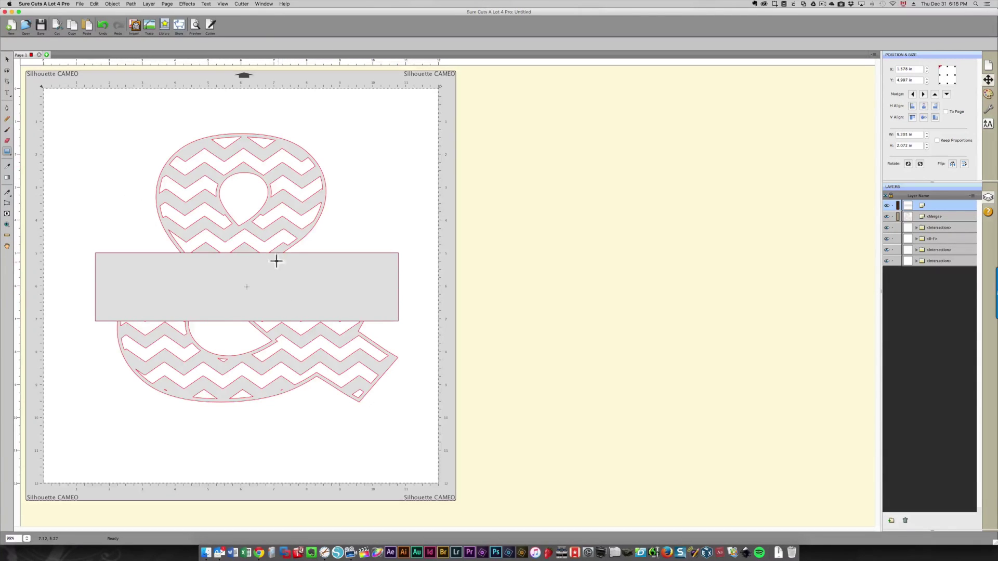
Step: Position the rectangle across the lower half of the ampersand and widen it to about 9.7 in so it extends past both sides
{"action": "left_click", "coordinate": [8, 59]}
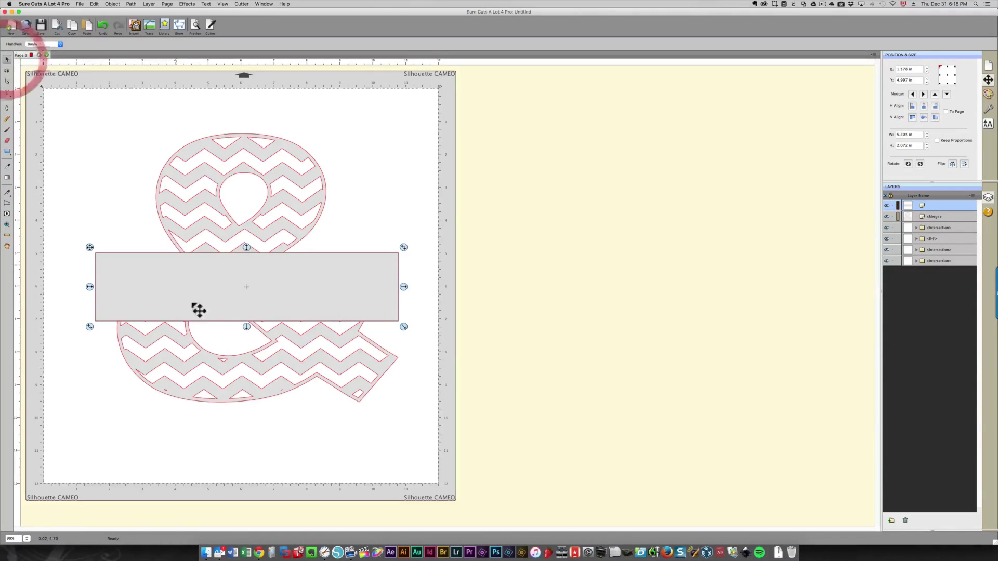
{"action": "left_click_drag", "start_coordinate": [270, 287], "coordinate": [265, 341]}
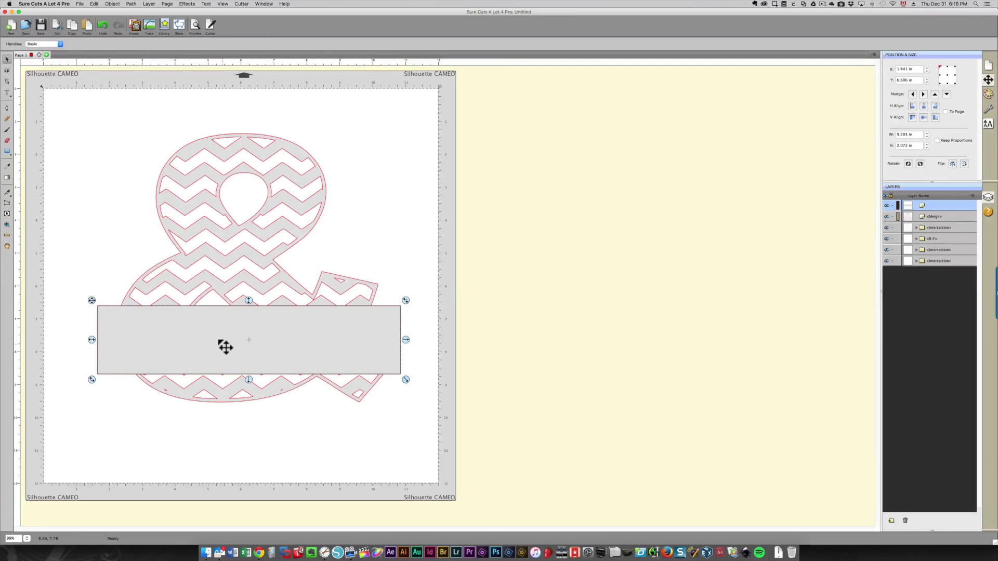
{"action": "left_click_drag", "start_coordinate": [272, 345], "coordinate": [279, 206]}
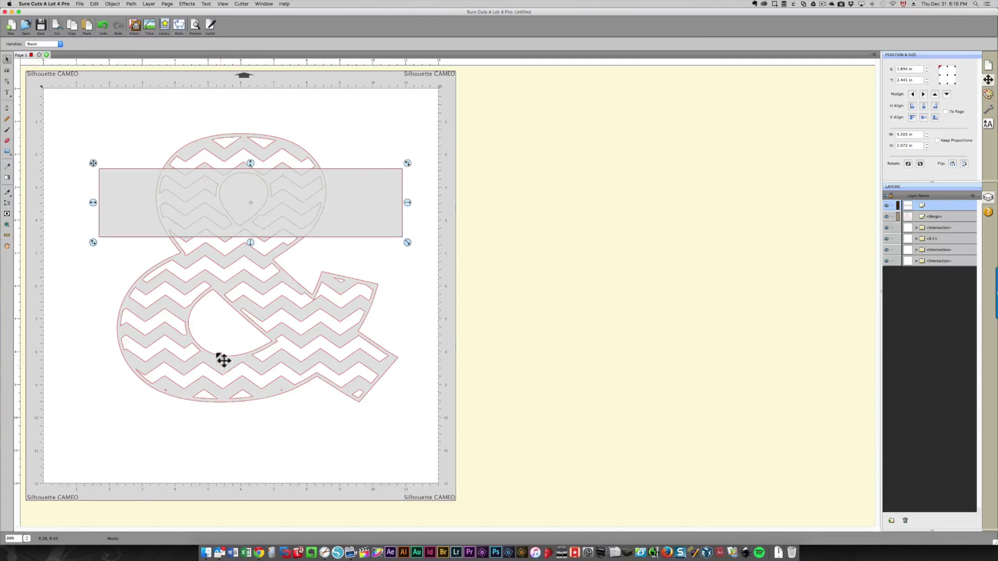
{"action": "left_click_drag", "start_coordinate": [144, 209], "coordinate": [130, 263]}
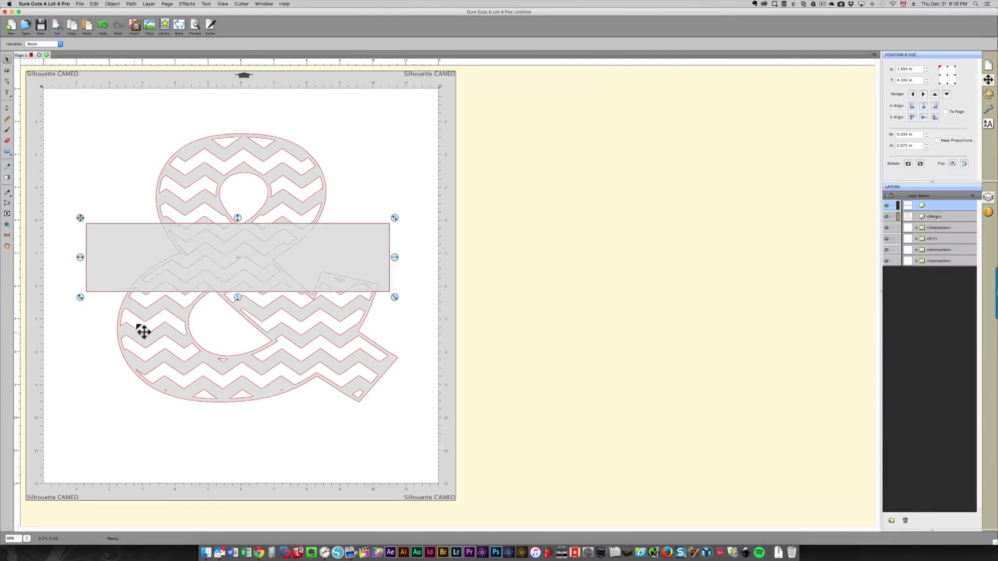
{"action": "left_click_drag", "start_coordinate": [369, 257], "coordinate": [365, 336]}
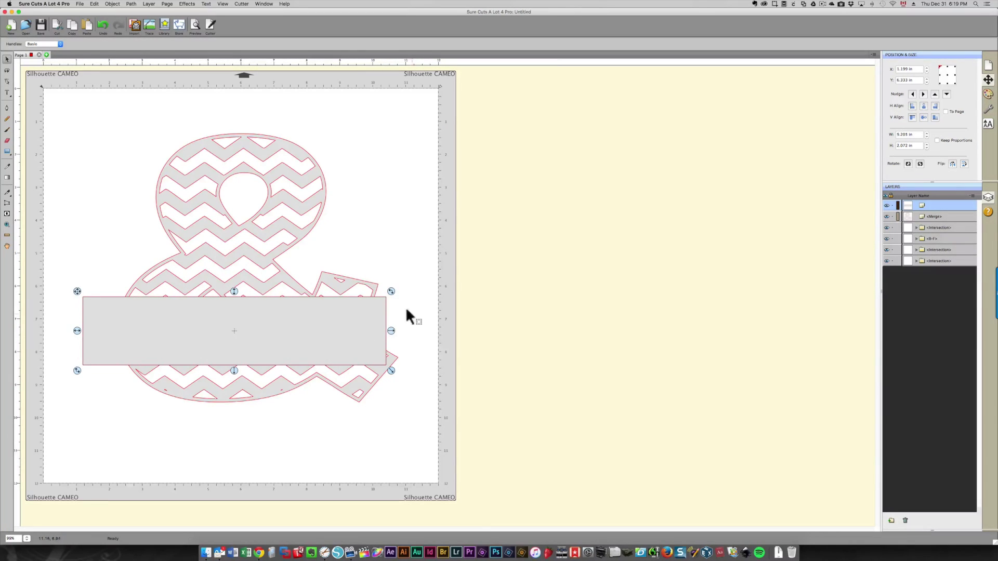
{"action": "left_click_drag", "start_coordinate": [391, 331], "coordinate": [407, 331]}
{"action": "left_click", "coordinate": [390, 408]}
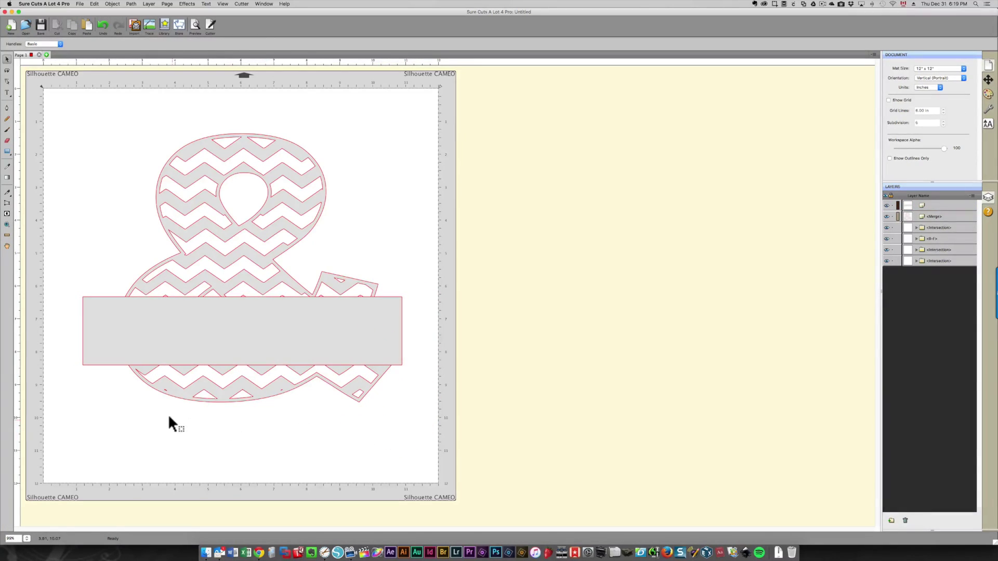
{"action": "left_click", "coordinate": [193, 332]}
{"action": "left_click_drag", "start_coordinate": [192, 333], "coordinate": [196, 332]}
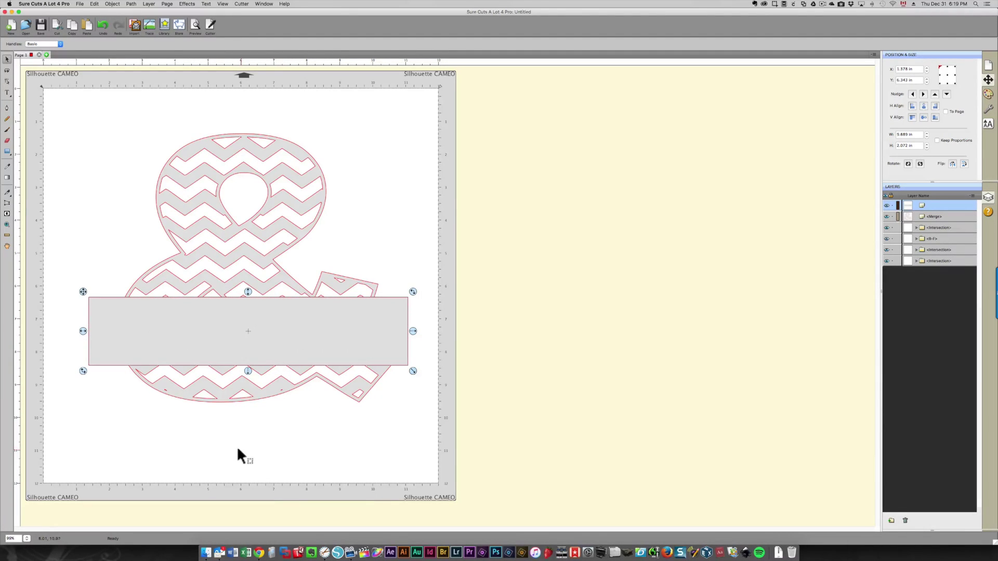
Step: Duplicate the wide rectangle and move the copy off the page into the empty workspace beside it
{"action": "right_click", "coordinate": [198, 339]}
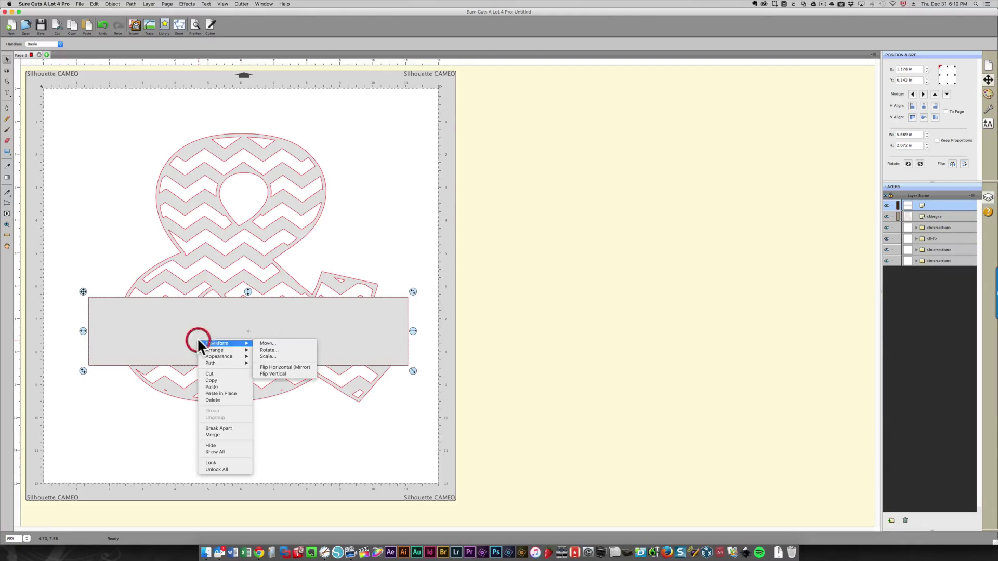
{"action": "left_click", "coordinate": [216, 379]}
{"action": "right_click", "coordinate": [243, 348]}
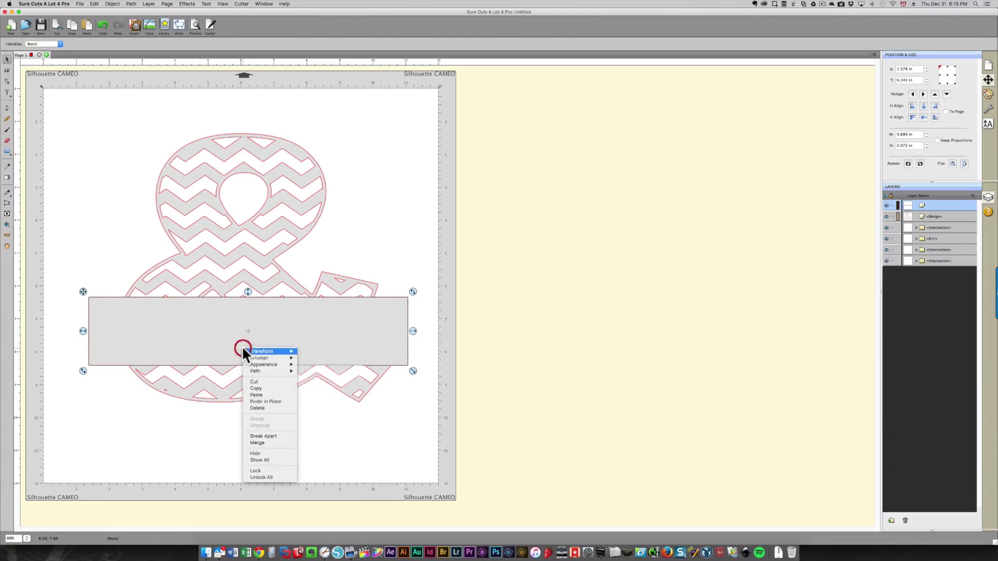
{"action": "left_click", "coordinate": [260, 395]}
{"action": "left_click_drag", "start_coordinate": [310, 337], "coordinate": [748, 107]}
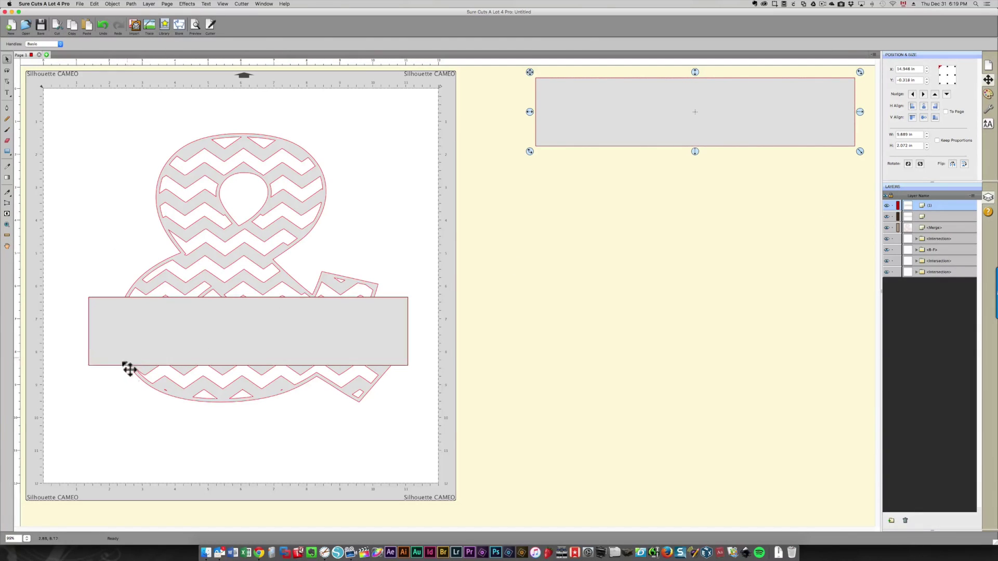
Step: Cut the rectangle out of the chevron ampersand with Back Minus Front, splitting it into upper and lower pieces
{"action": "left_click_drag", "start_coordinate": [48, 92], "coordinate": [482, 485]}
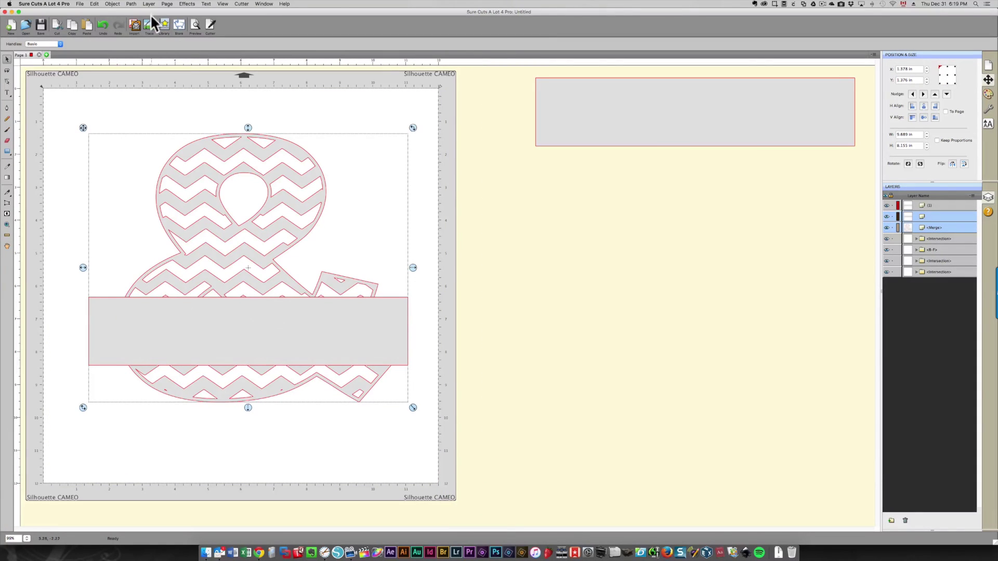
{"action": "left_click", "coordinate": [132, 4]}
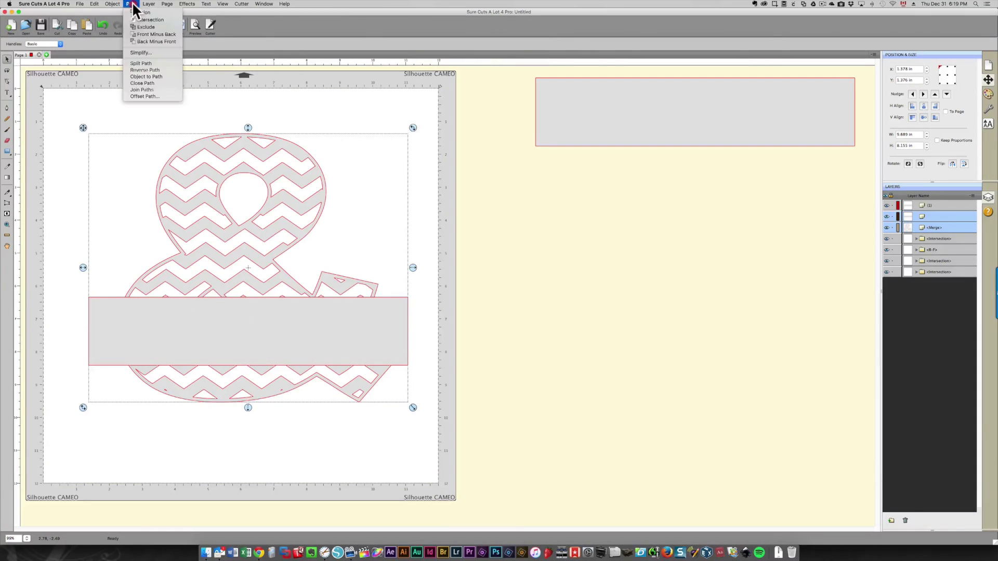
{"action": "left_click", "coordinate": [145, 36]}
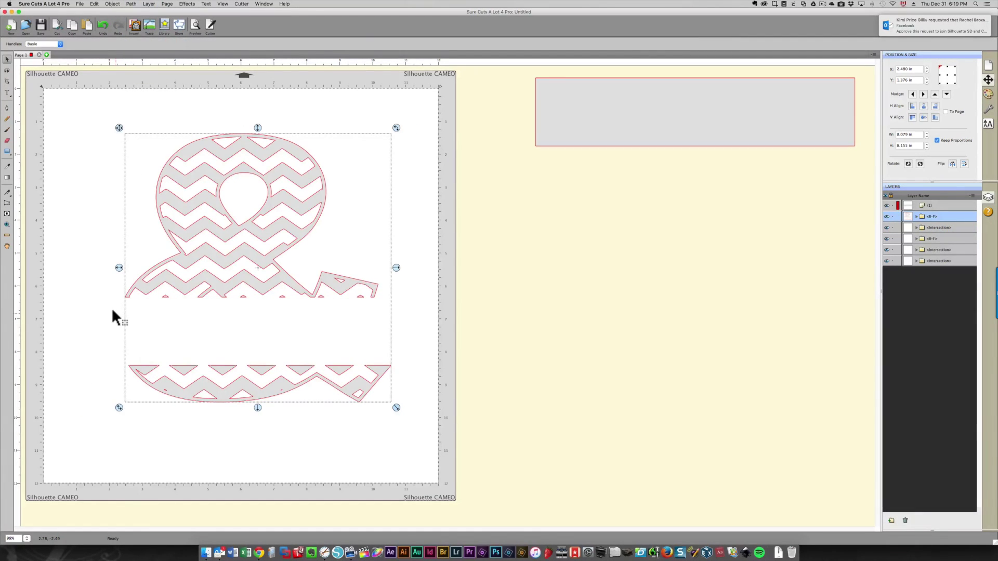
{"action": "left_click", "coordinate": [55, 452]}
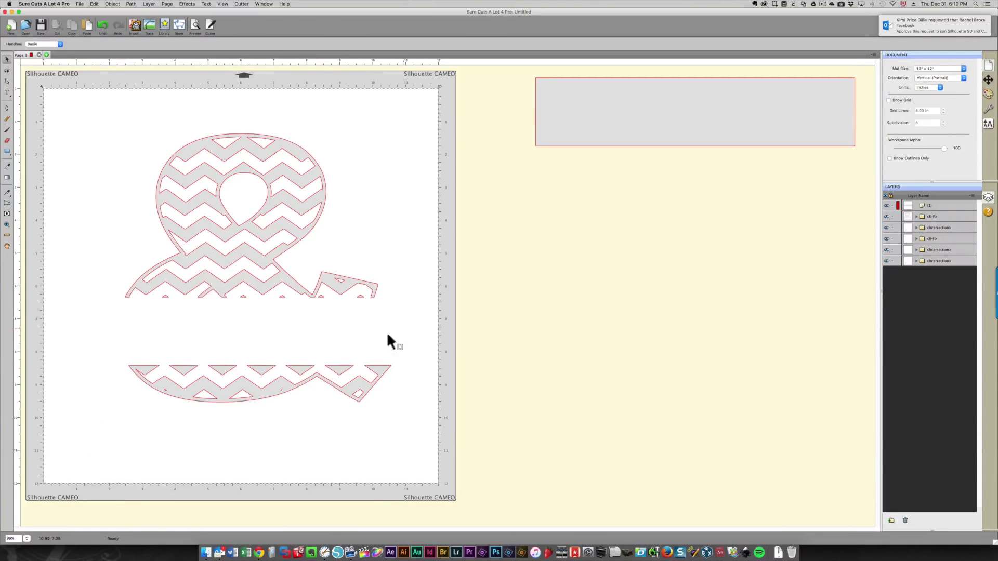
Step: Shrink the spare rectangle's height to about 0.28 in to make a thin horizontal bar
{"action": "left_click", "coordinate": [727, 102]}
{"action": "left_click_drag", "start_coordinate": [693, 151], "coordinate": [685, 84]}
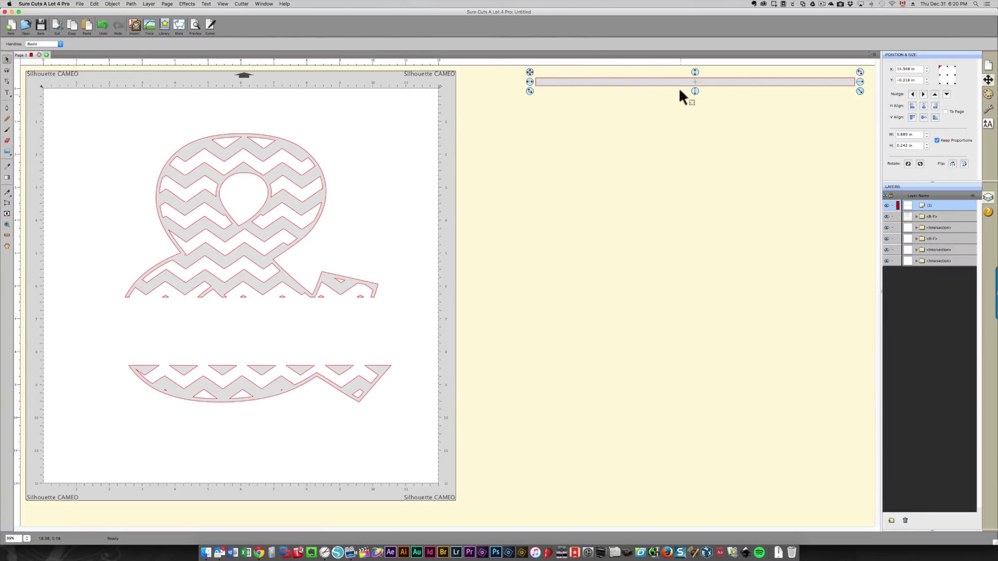
{"action": "left_click_drag", "start_coordinate": [690, 88], "coordinate": [694, 93]}
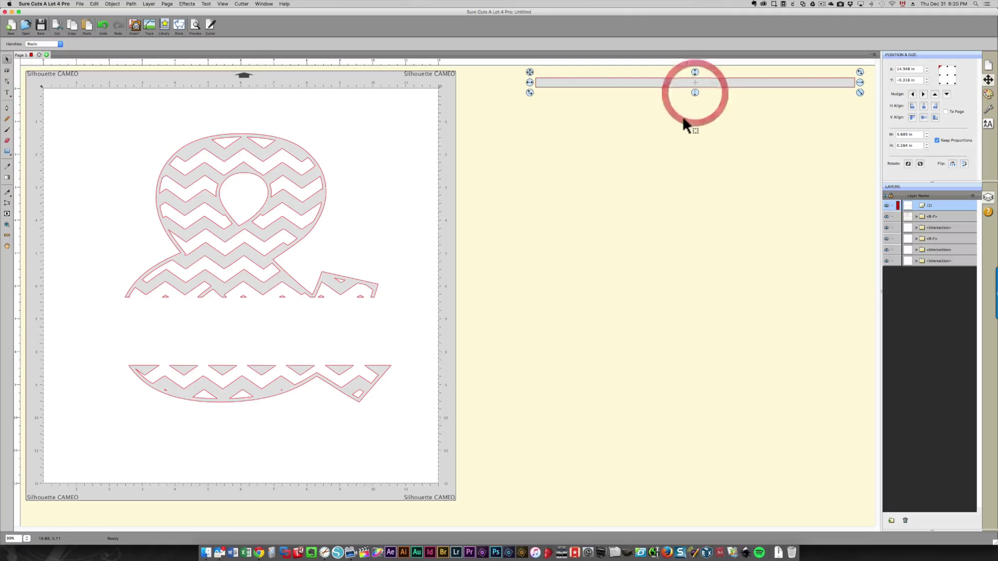
Step: Duplicate the thin bar and place the copy over the cut edge of the ampersand's lower piece
{"action": "right_click", "coordinate": [623, 83]}
{"action": "mouse_move", "coordinate": [624, 86]}
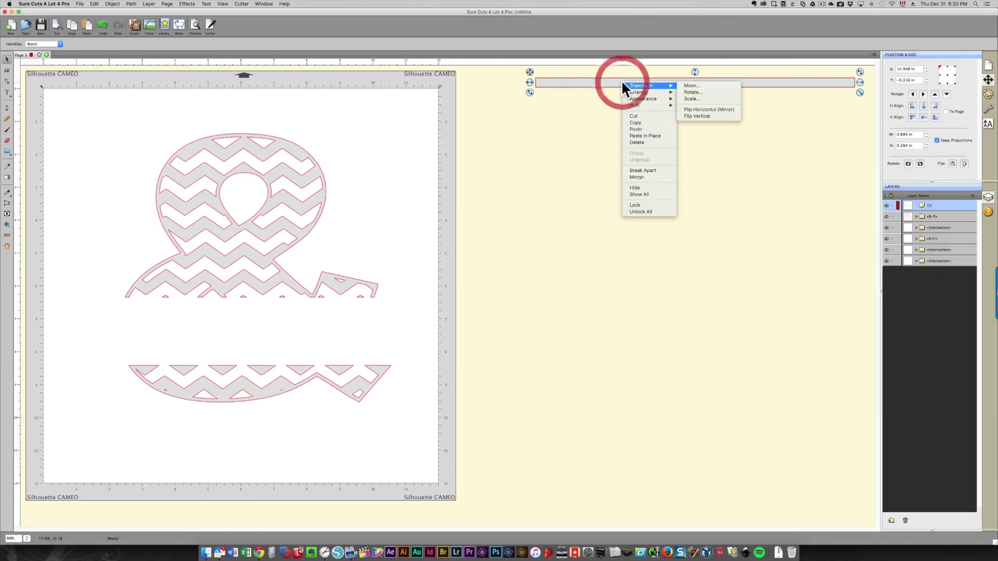
{"action": "left_click", "coordinate": [632, 123]}
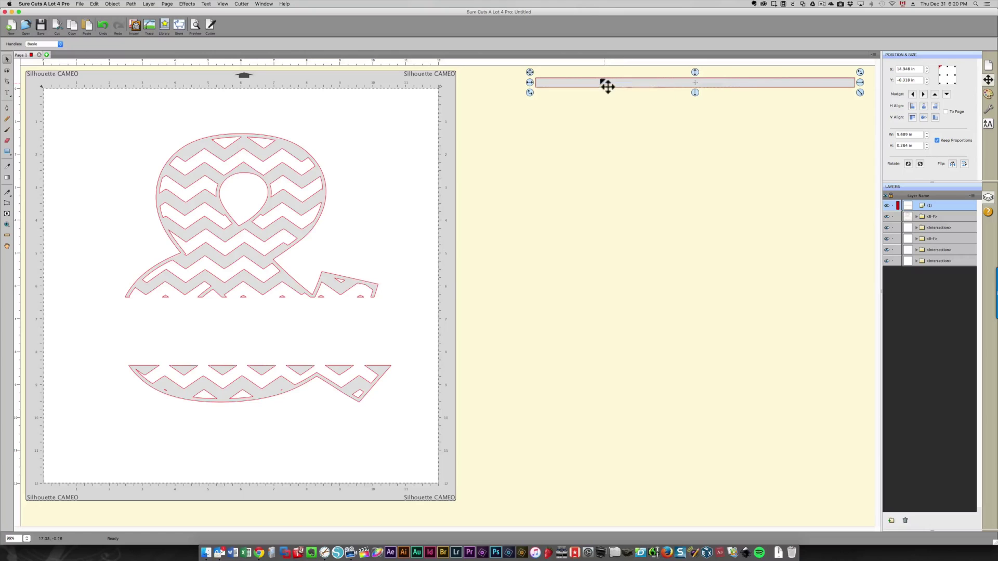
{"action": "right_click", "coordinate": [605, 83]}
{"action": "left_click", "coordinate": [620, 131]}
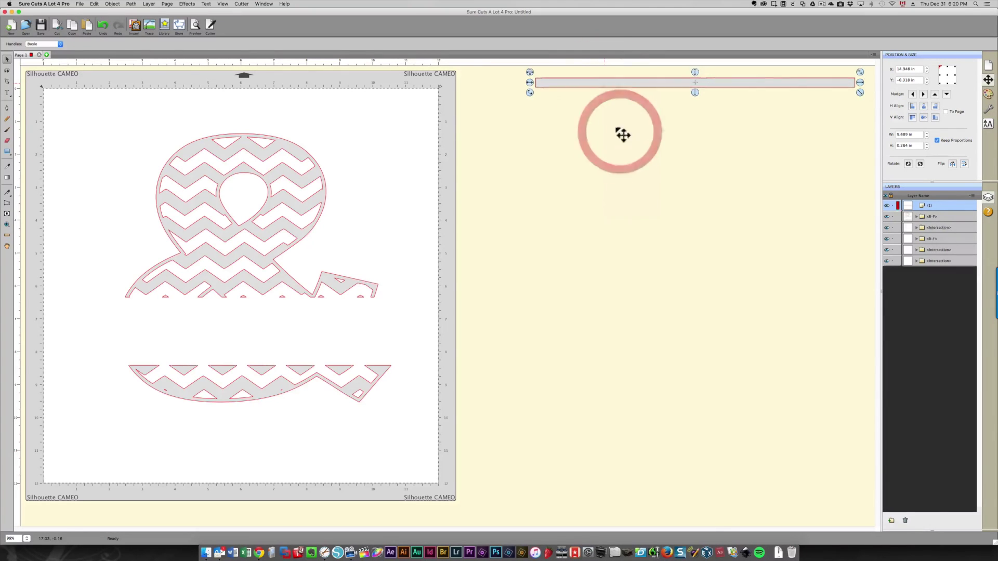
{"action": "left_click_drag", "start_coordinate": [599, 82], "coordinate": [145, 366]}
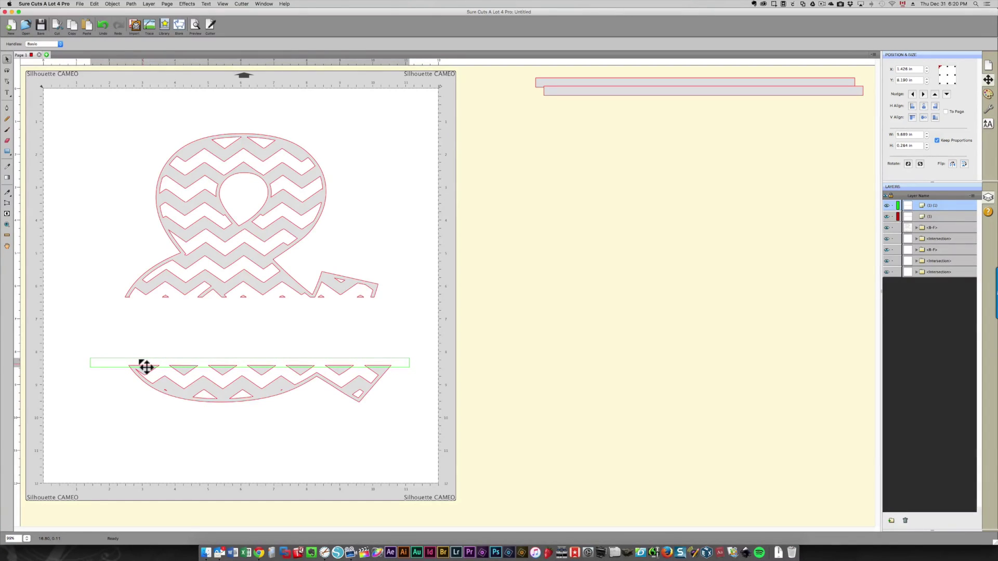
{"action": "left_click_drag", "start_coordinate": [146, 367], "coordinate": [145, 366]}
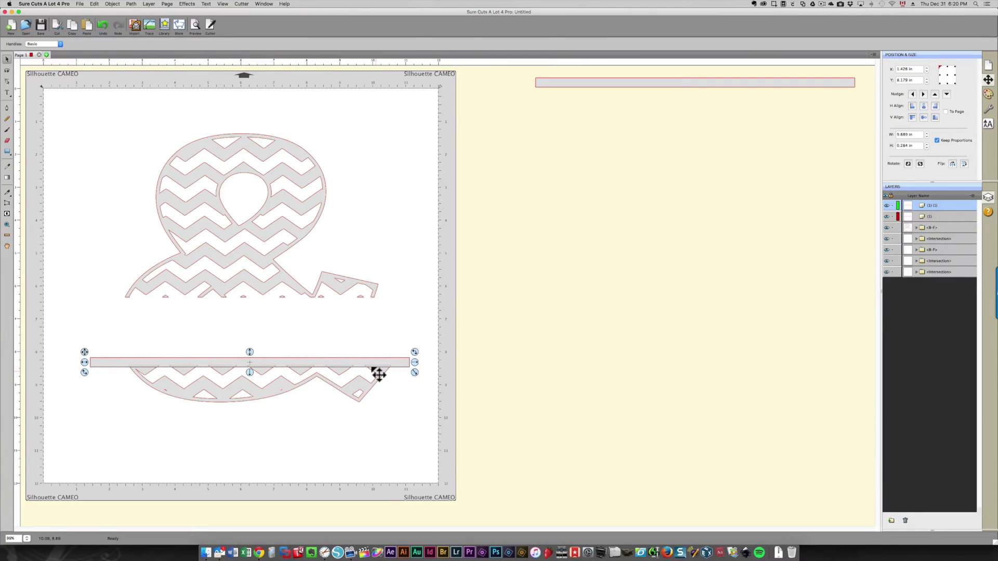
Step: Place the remaining thin bar over the cut edge of the ampersand's upper piece, overlapping the small leftover chevron tips
{"action": "left_click_drag", "start_coordinate": [680, 82], "coordinate": [253, 303]}
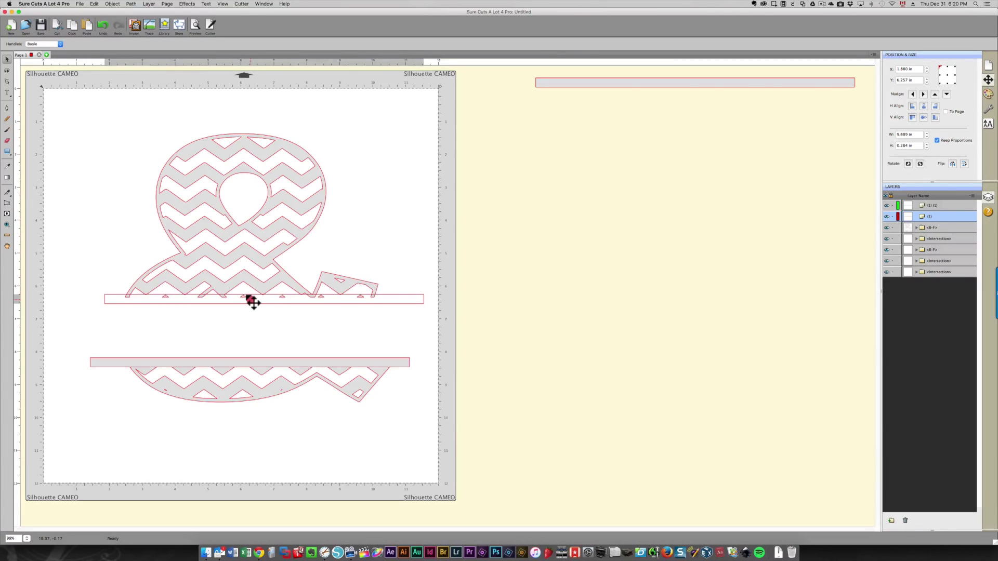
{"action": "left_click_drag", "start_coordinate": [253, 303], "coordinate": [252, 301]}
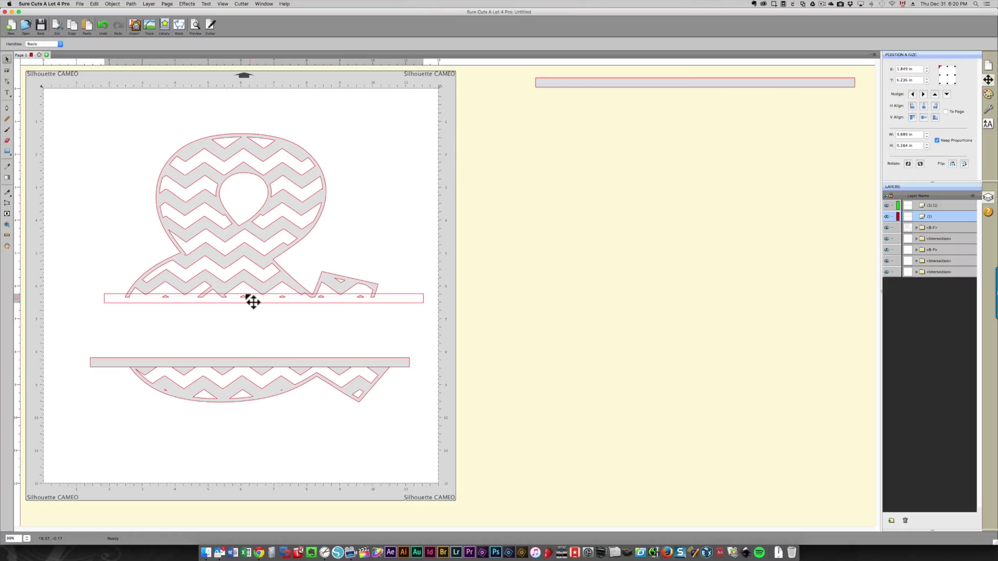
{"action": "left_click_drag", "start_coordinate": [253, 302], "coordinate": [253, 301]}
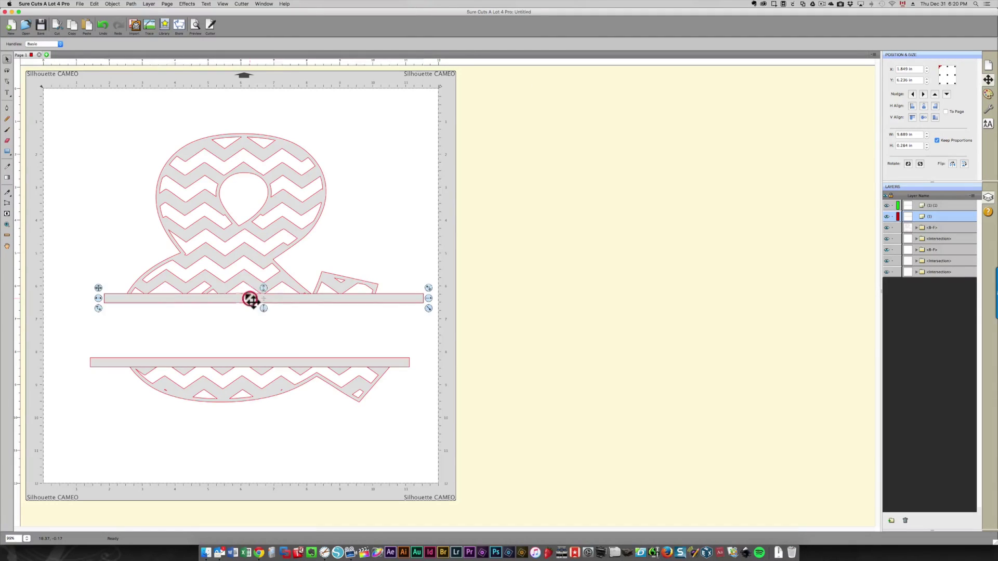
{"action": "left_click_drag", "start_coordinate": [243, 305], "coordinate": [236, 306]}
{"action": "left_click", "coordinate": [224, 320]}
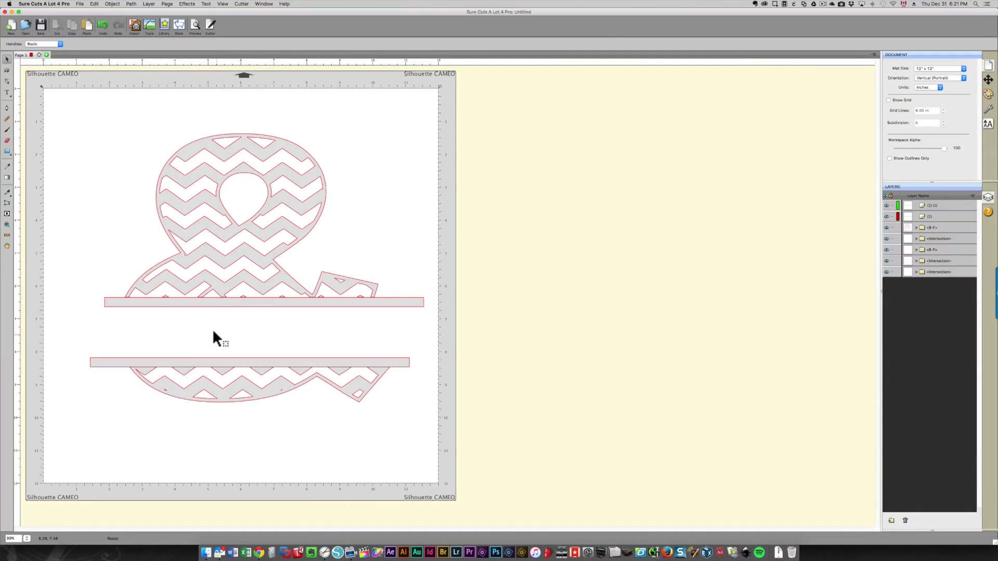
{"action": "left_click", "coordinate": [217, 305]}
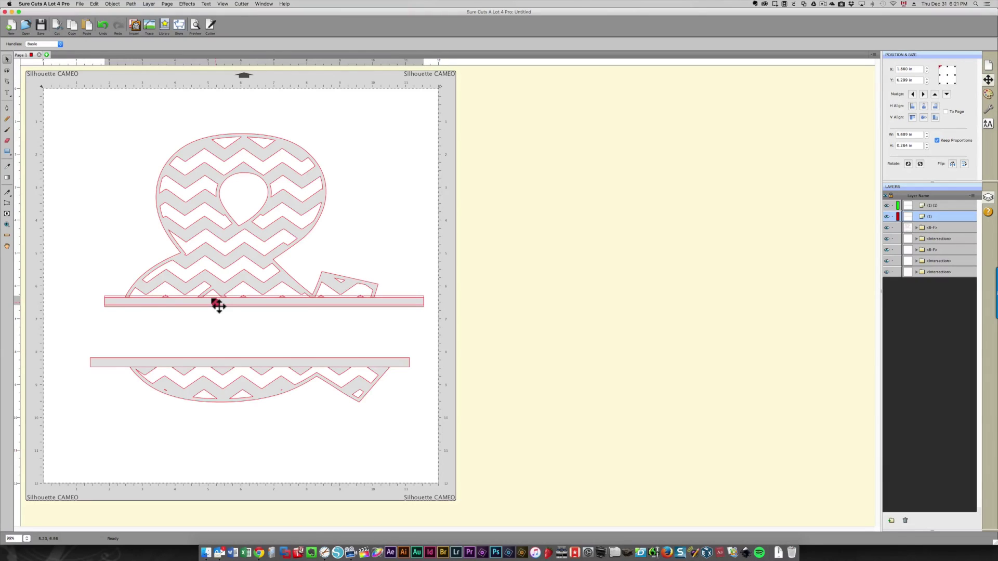
{"action": "left_click_drag", "start_coordinate": [218, 306], "coordinate": [218, 302]}
{"action": "left_click", "coordinate": [207, 318]}
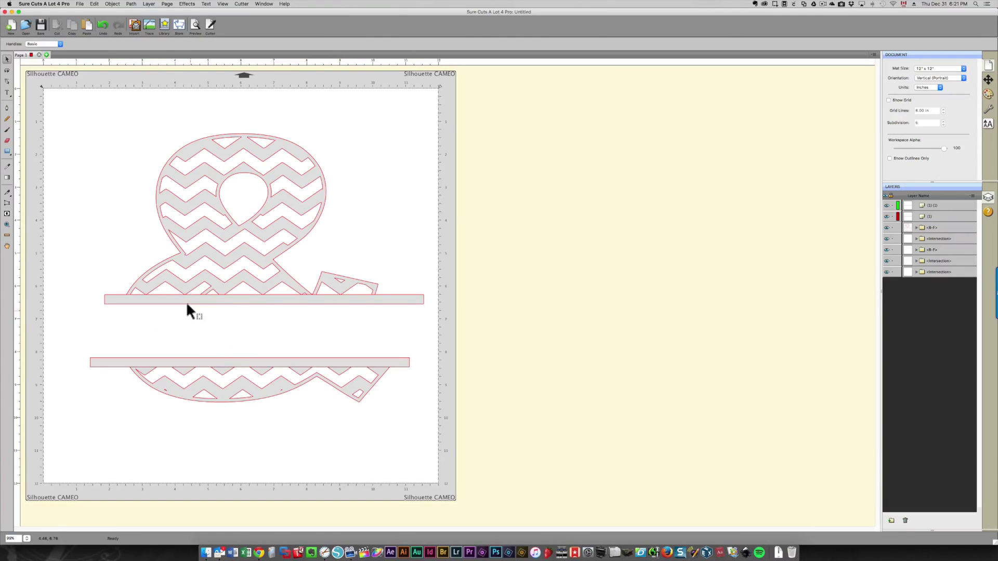
Step: Align the left edges of the two thin bars and match their widths at about 10.1 in
{"action": "left_click", "coordinate": [192, 302]}
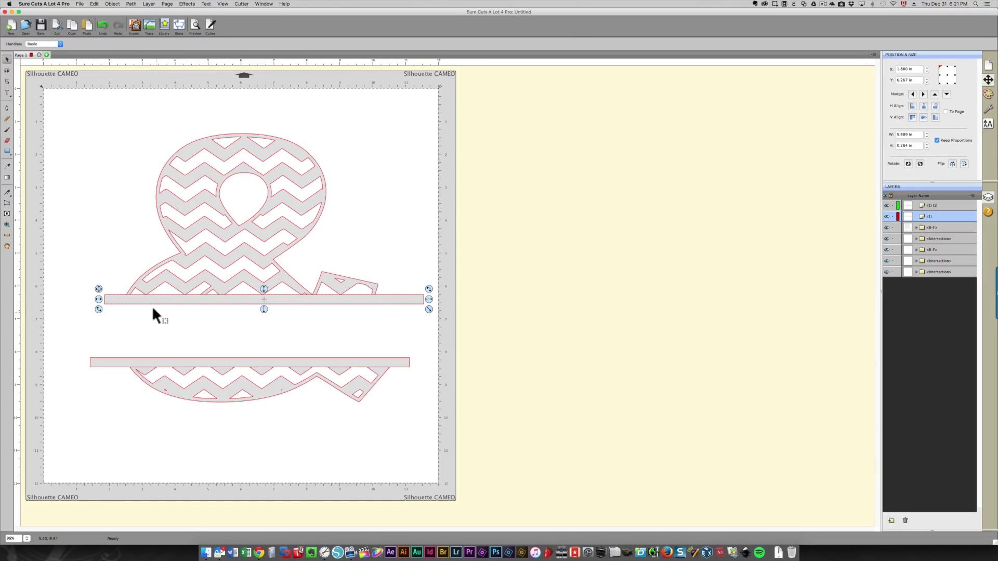
{"action": "left_click", "coordinate": [110, 366], "text": "shift"}
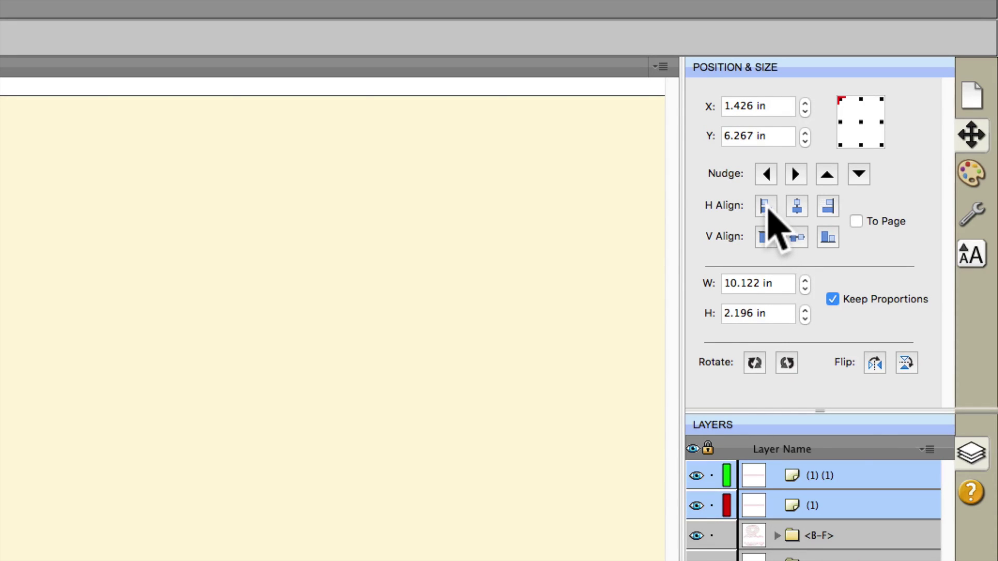
{"action": "left_click", "coordinate": [766, 207]}
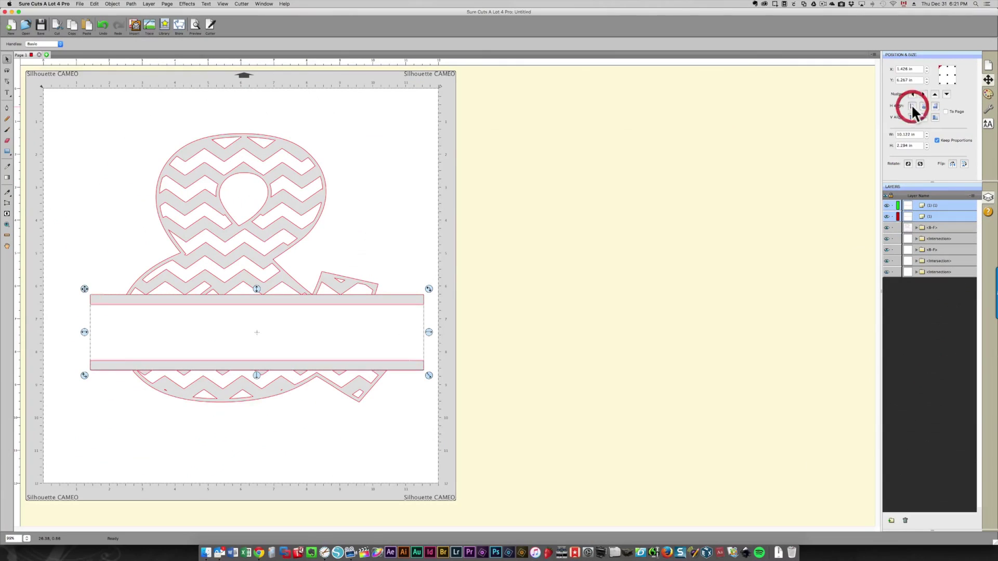
{"action": "left_click", "coordinate": [265, 454]}
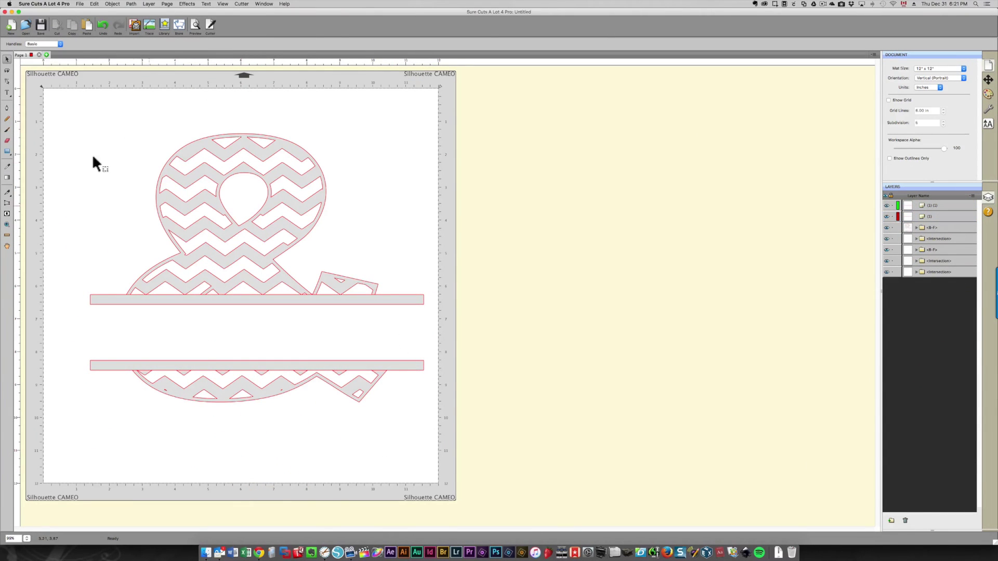
Step: Select the ampersand pieces together with both bars and combine them with Union
{"action": "left_click_drag", "start_coordinate": [46, 92], "coordinate": [458, 460]}
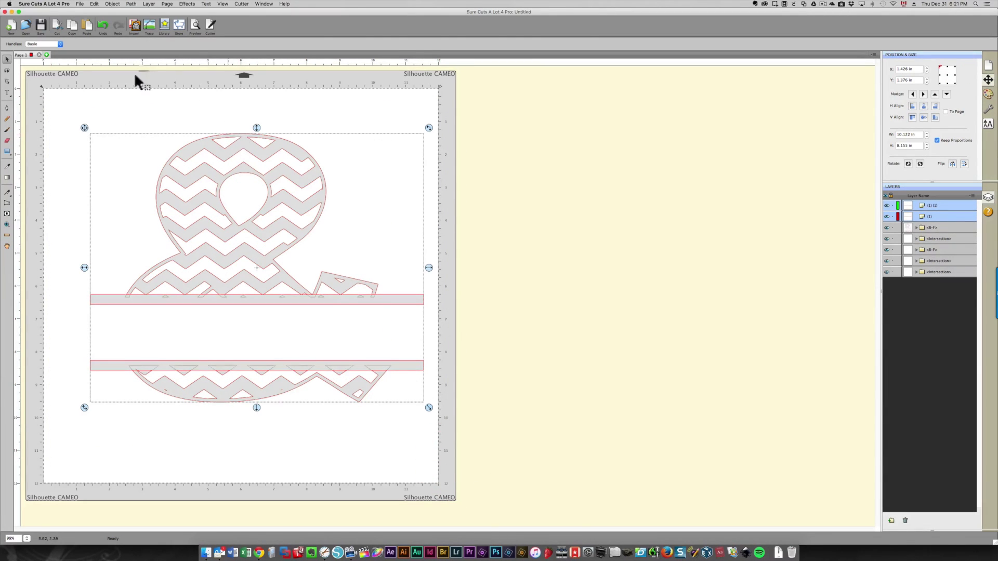
{"action": "right_click", "coordinate": [215, 174]}
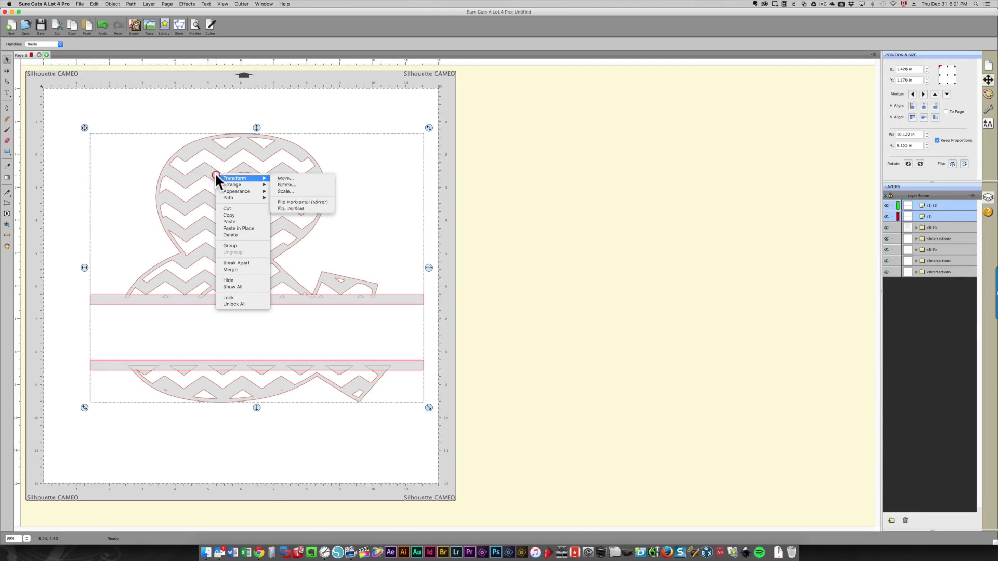
{"action": "mouse_move", "coordinate": [225, 184]}
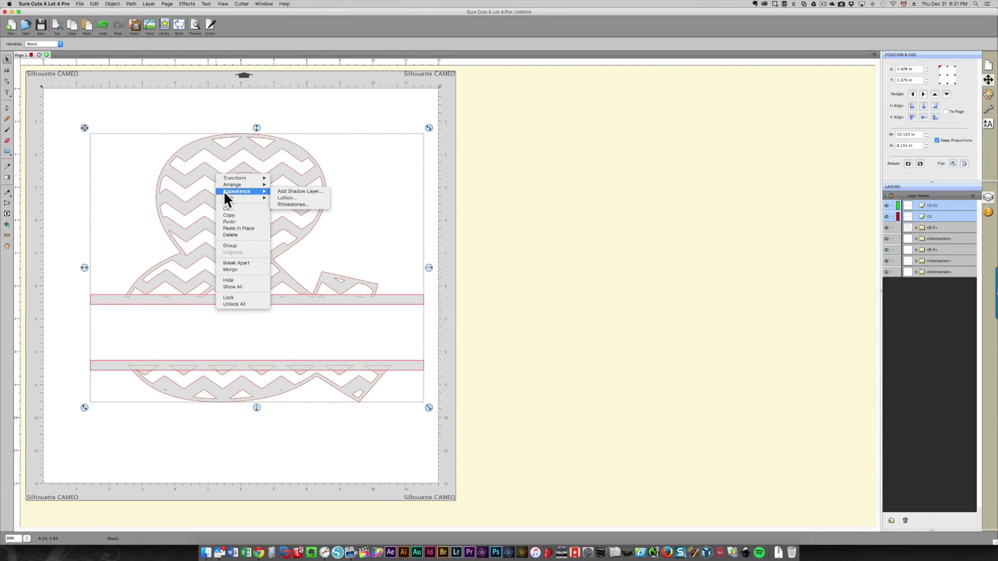
{"action": "left_click", "coordinate": [308, 198]}
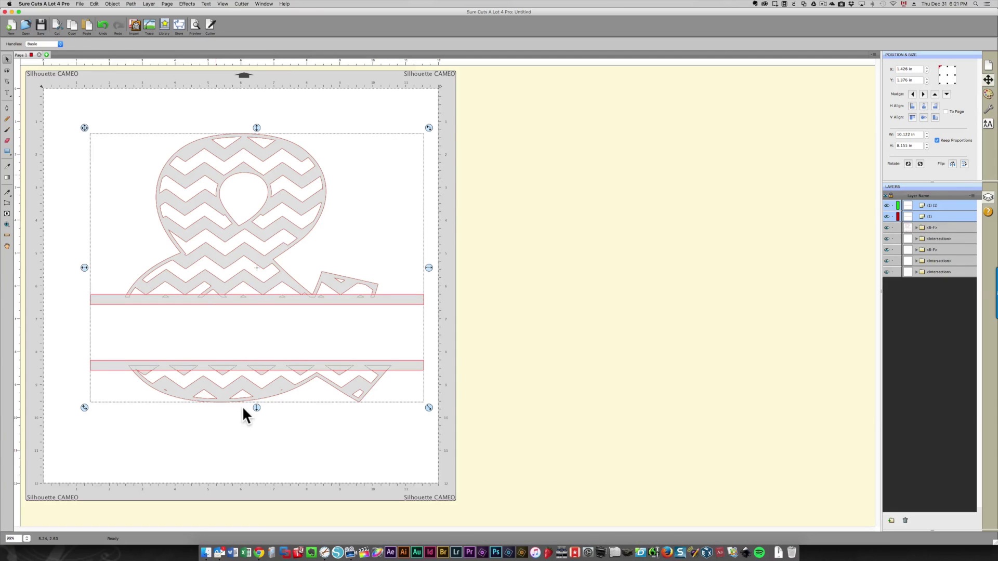
{"action": "key", "text": "super+u"}
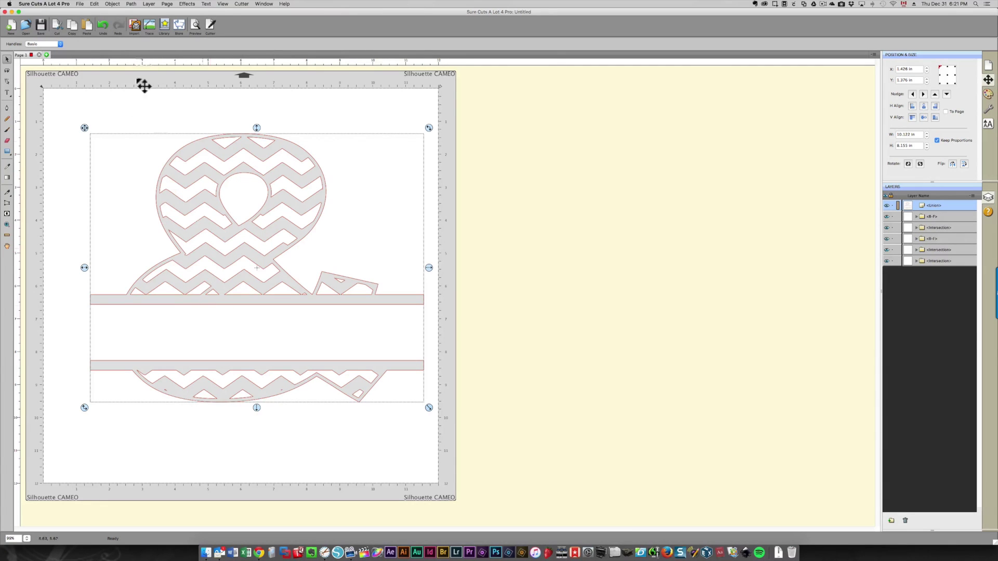
{"action": "left_click", "coordinate": [131, 4]}
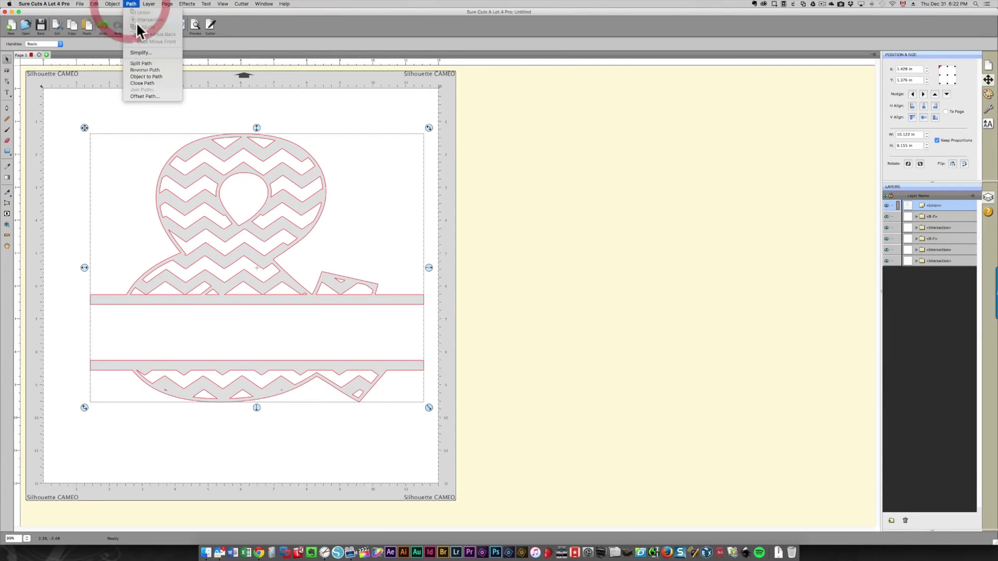
{"action": "left_click", "coordinate": [64, 205]}
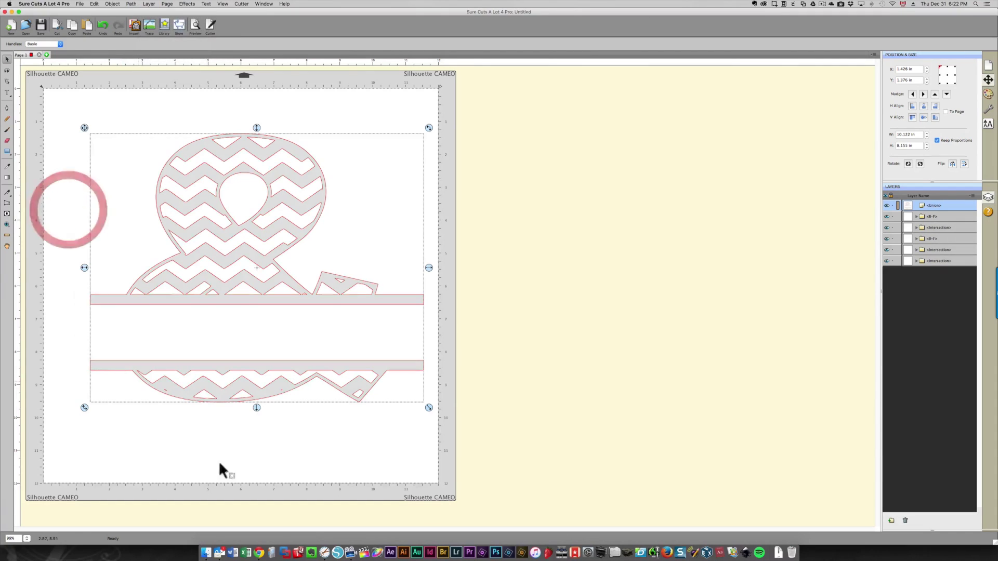
Step: Fill the united split ampersand with black and deselect it
{"action": "left_click", "coordinate": [235, 432]}
{"action": "left_click", "coordinate": [239, 370]}
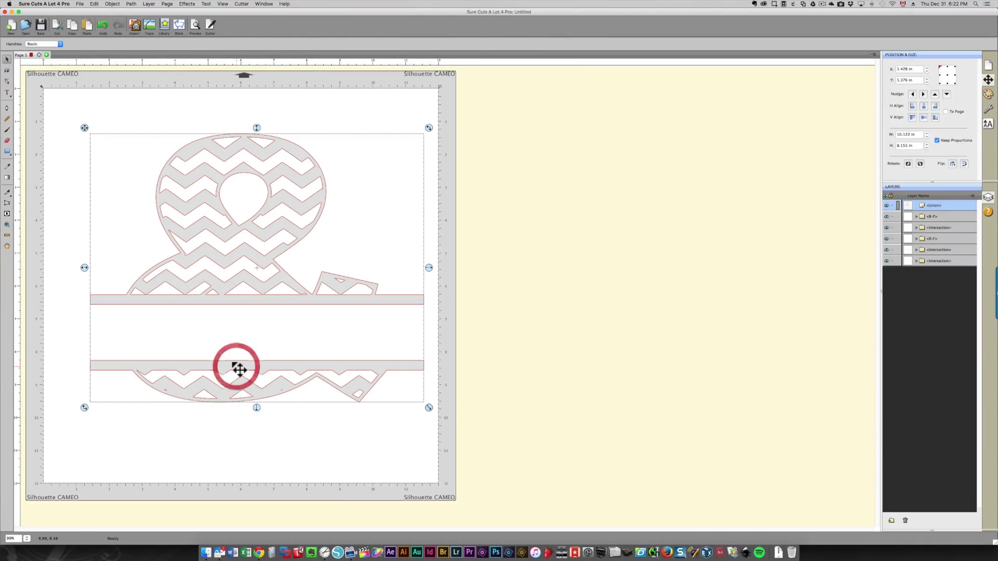
{"action": "left_click", "coordinate": [987, 95]}
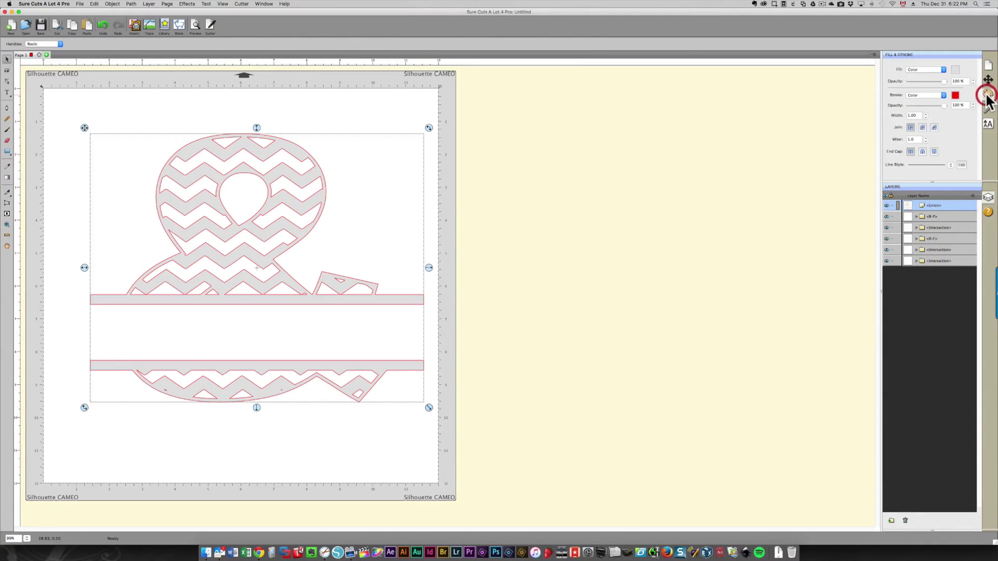
{"action": "left_click", "coordinate": [955, 69]}
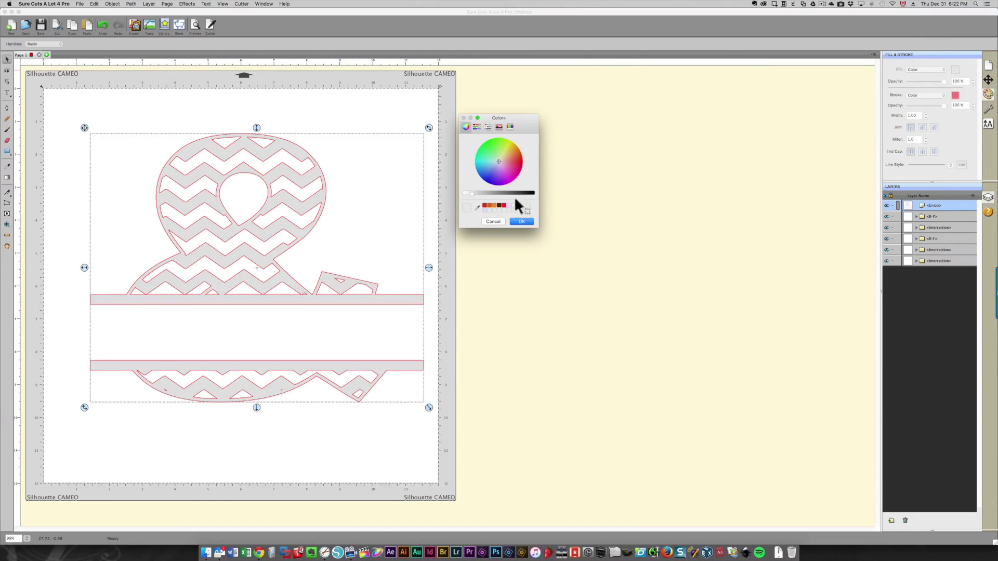
{"action": "left_click", "coordinate": [530, 193]}
{"action": "left_click", "coordinate": [522, 222]}
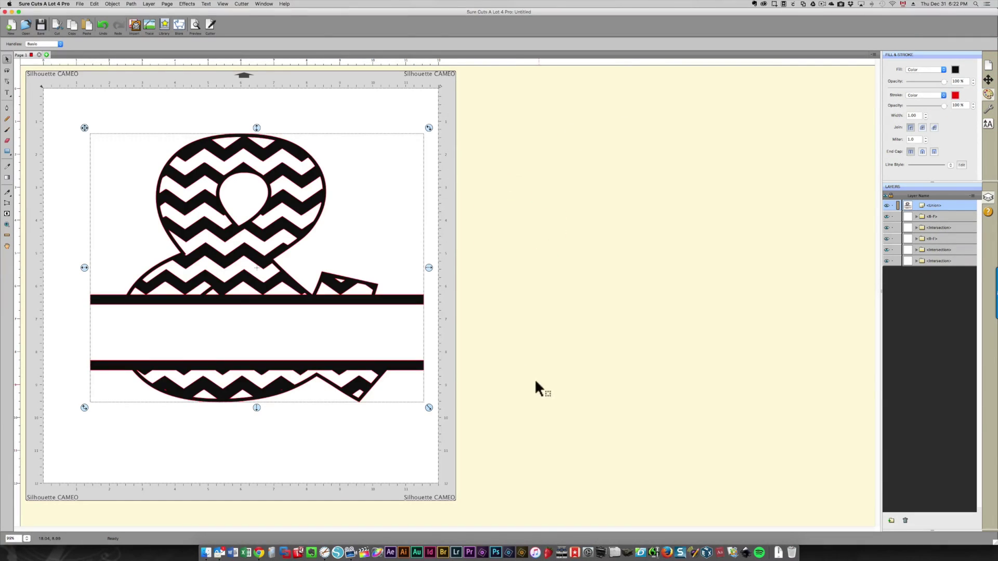
{"action": "left_click", "coordinate": [357, 422]}
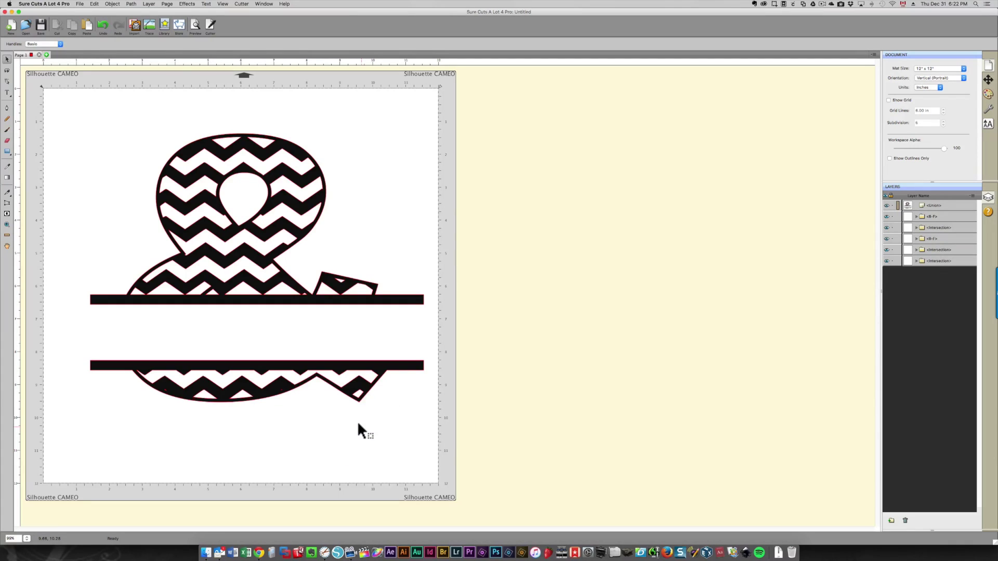